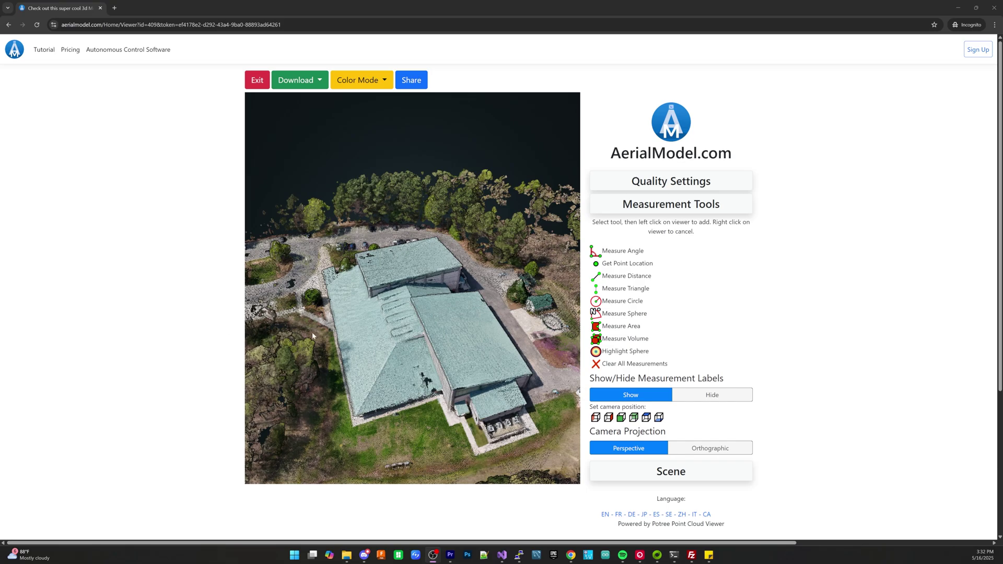
- Orbit the building's 3D model to another angle and zoom in on its roof
drag(312, 336, 519, 316)
scroll(422, 313, up, 3)
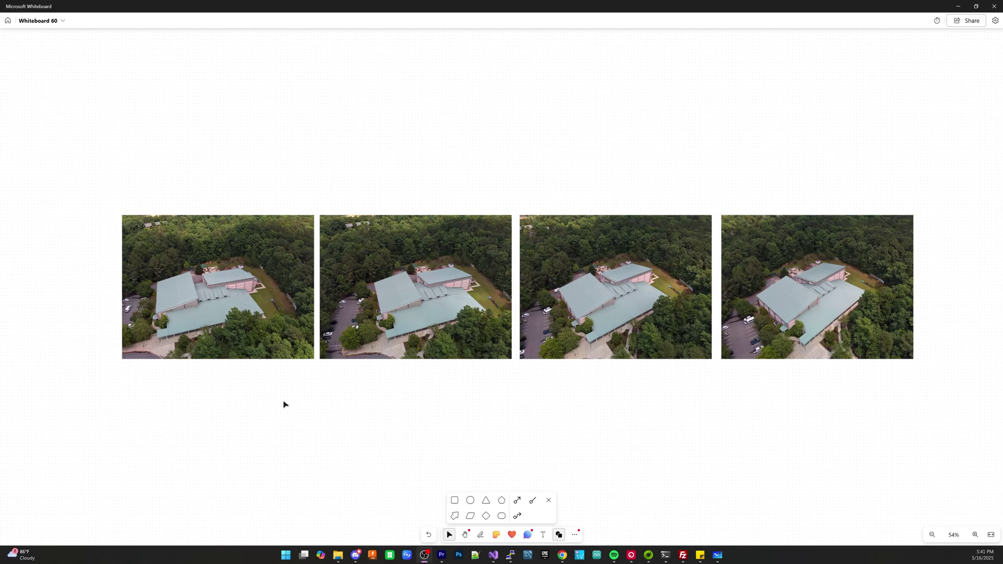
- Pan and zoom the board past the drone photos to the concentric-circle building diagram at 49%
ctrl+scroll(172, 283, up, 5)
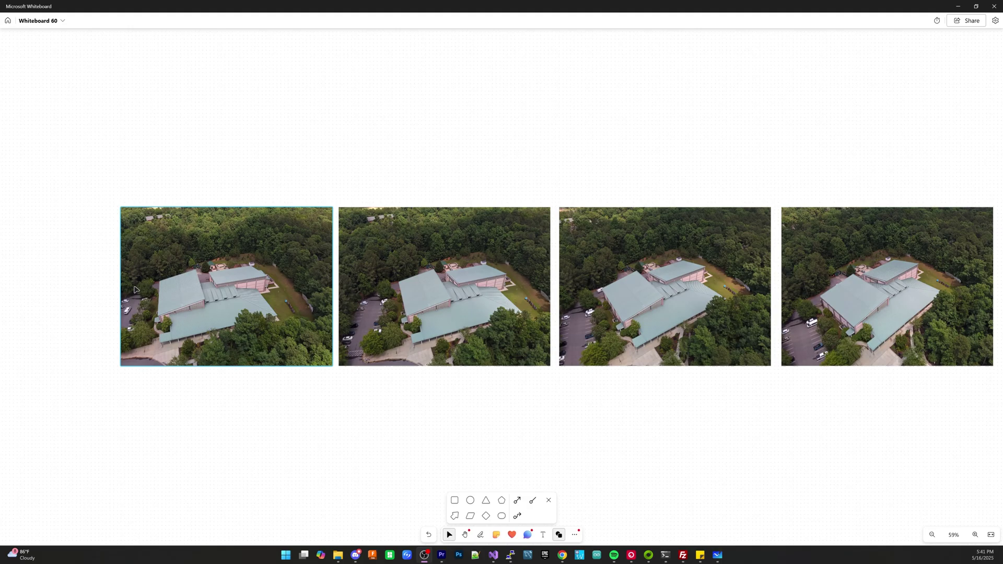
ctrl+scroll(218, 271, up, 3)
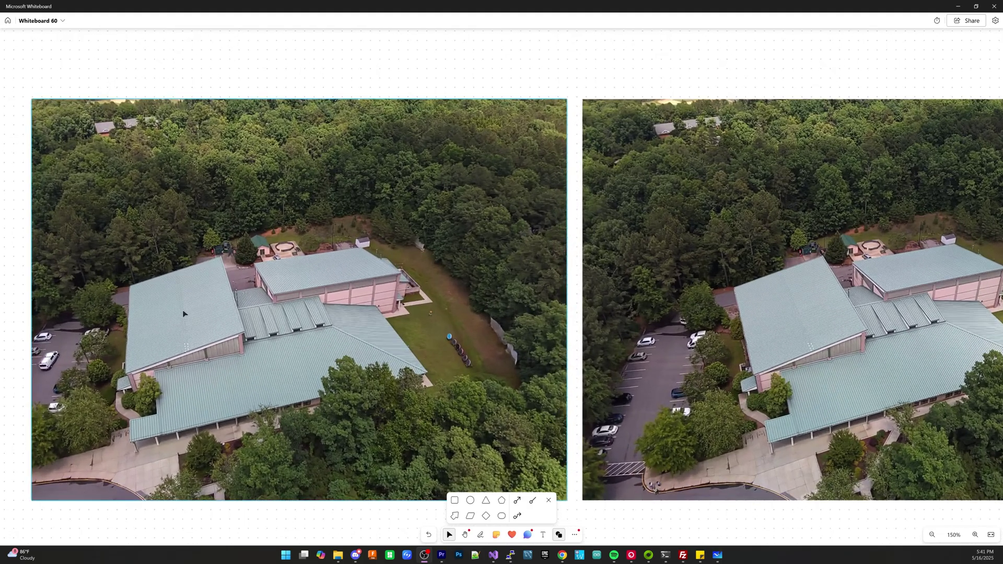
ctrl+scroll(292, 307, down, 4)
right_drag(664, 163, 554, 135)
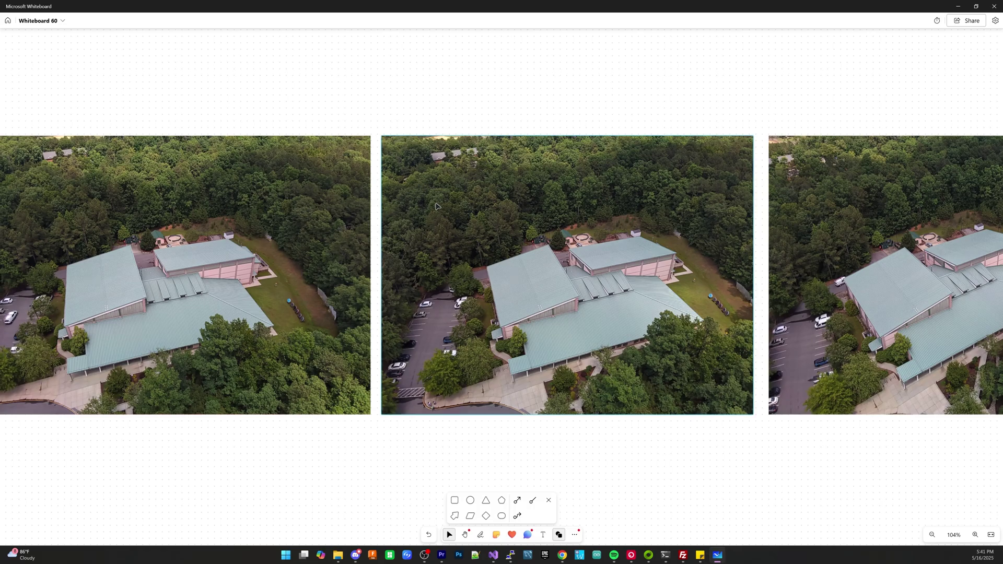
ctrl+scroll(153, 284, up, 6)
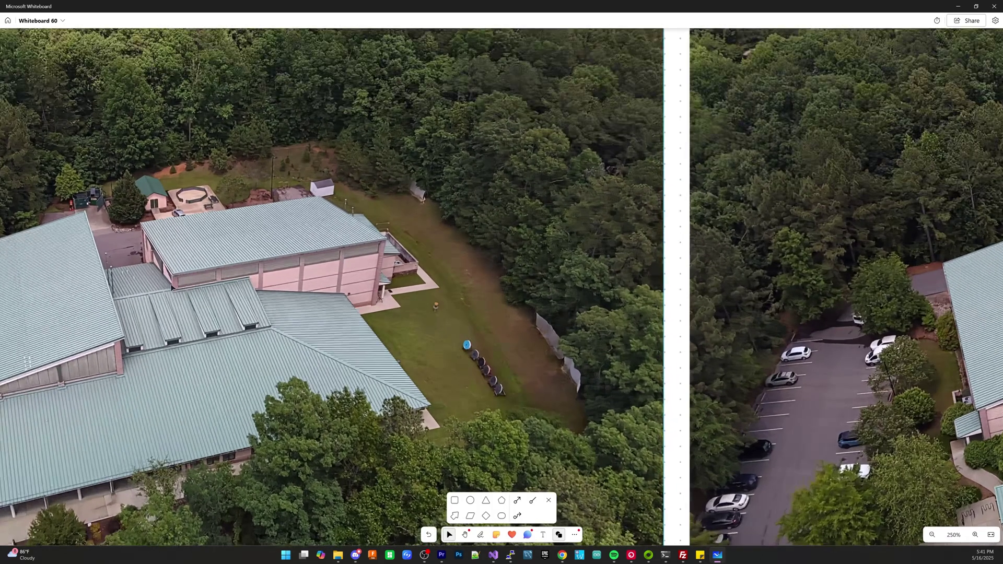
ctrl+scroll(174, 278, down, 5)
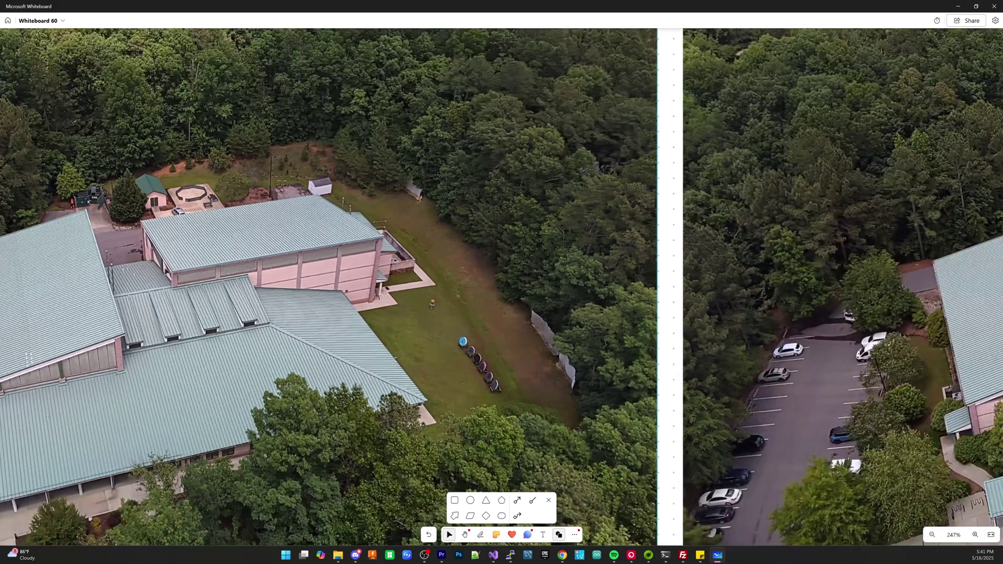
ctrl+scroll(672, 278, up, 2)
ctrl+scroll(701, 264, up, 2)
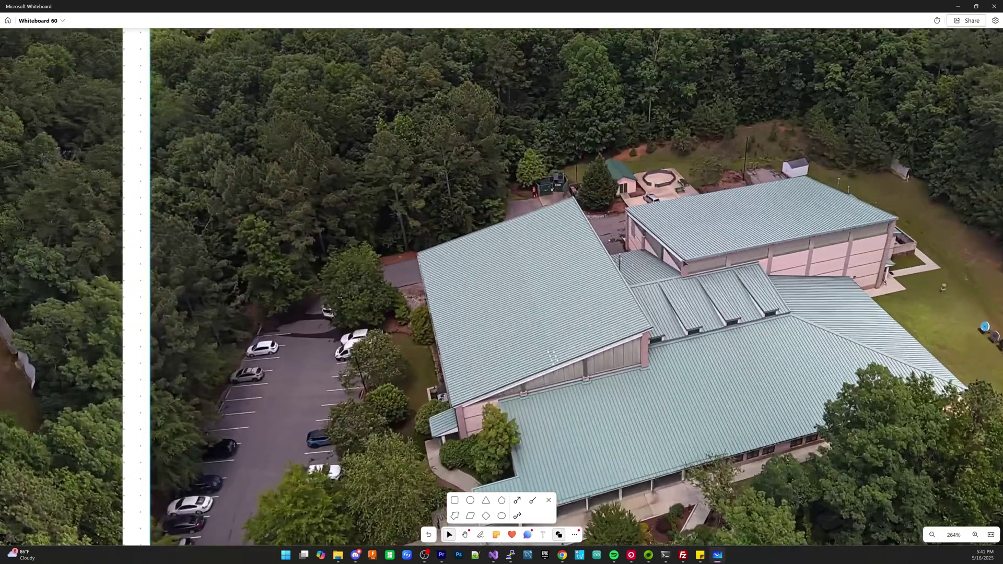
ctrl+scroll(685, 262, down, 6)
ctrl+scroll(717, 314, up, 2)
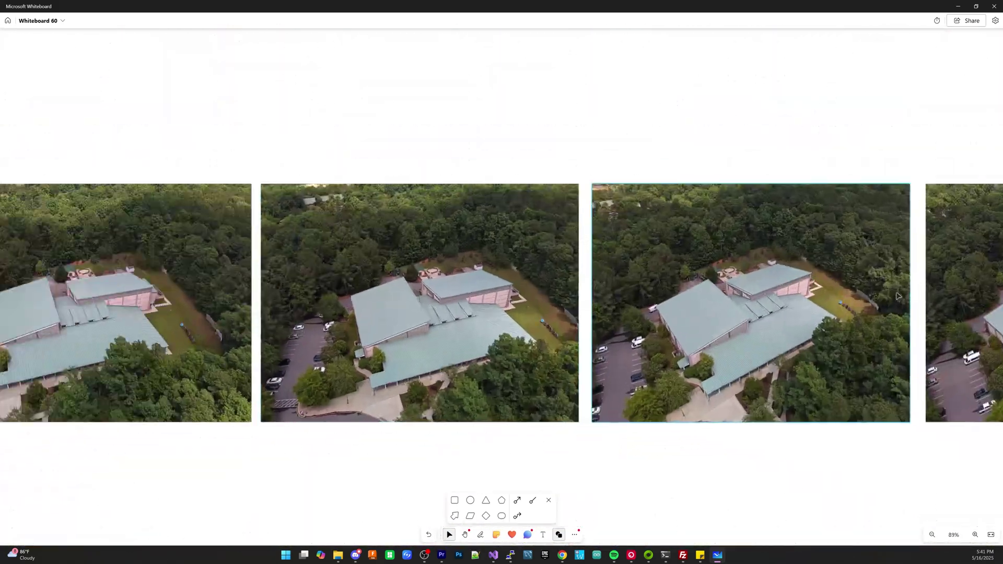
ctrl+scroll(717, 313, down, 5)
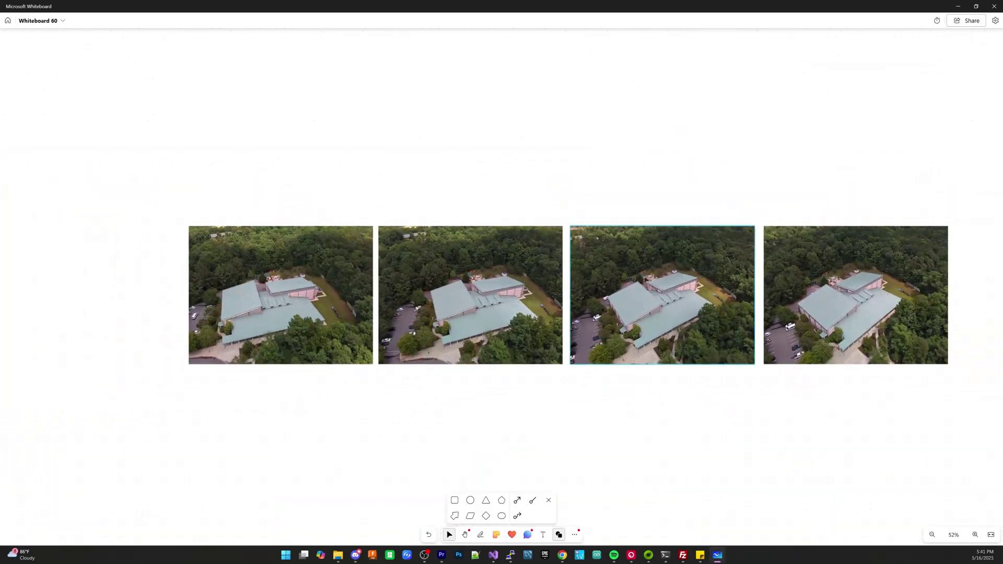
ctrl+scroll(761, 286, up, 2)
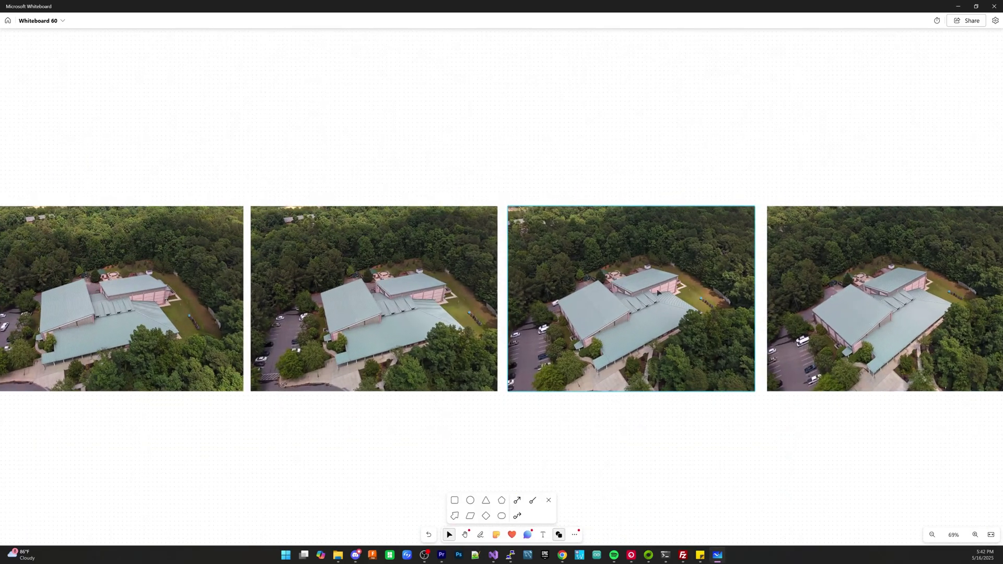
ctrl+scroll(764, 264, down, 2)
ctrl+scroll(238, 308, up, 4)
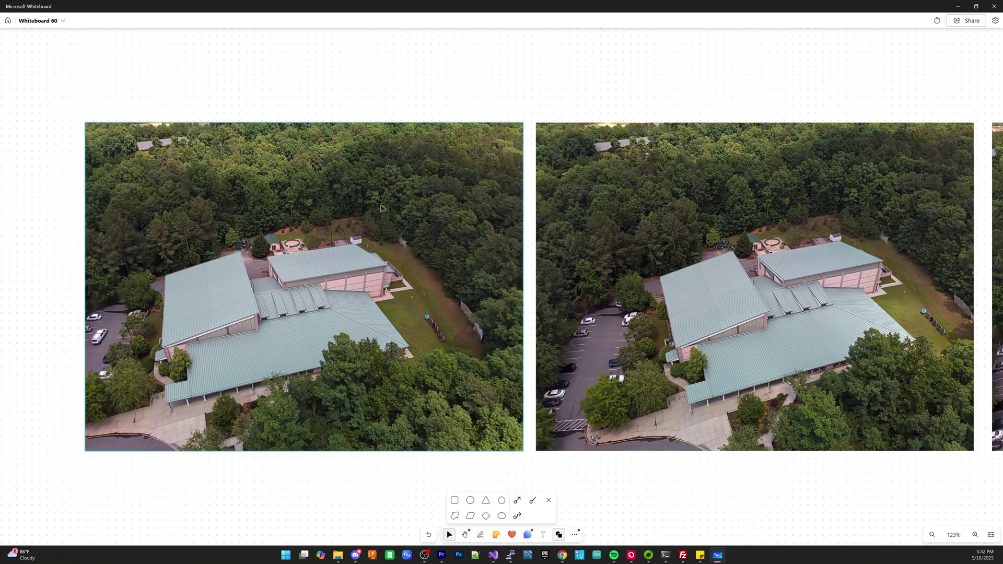
ctrl+scroll(305, 230, down, 2)
ctrl+scroll(422, 234, down, 1)
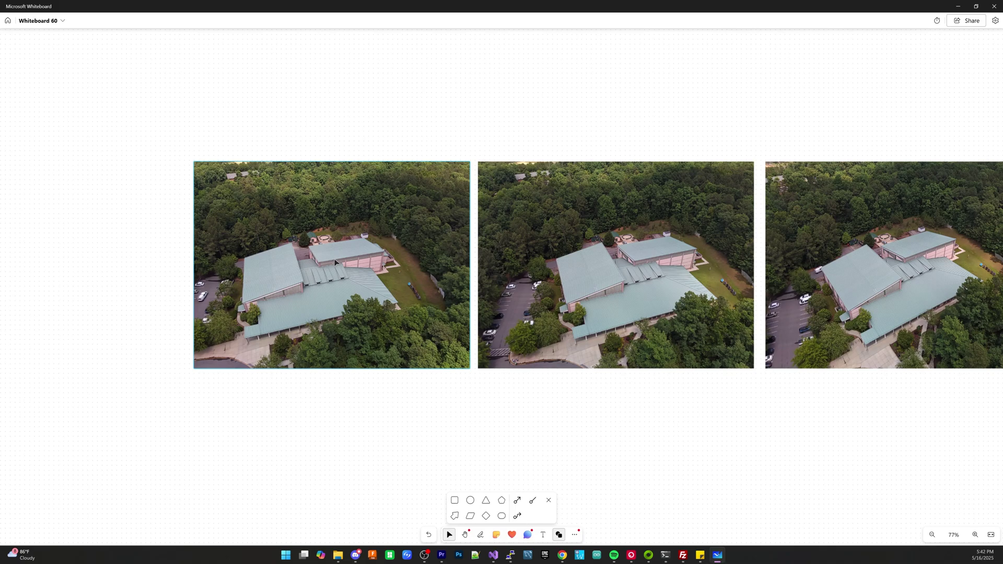
ctrl+scroll(337, 260, up, 2)
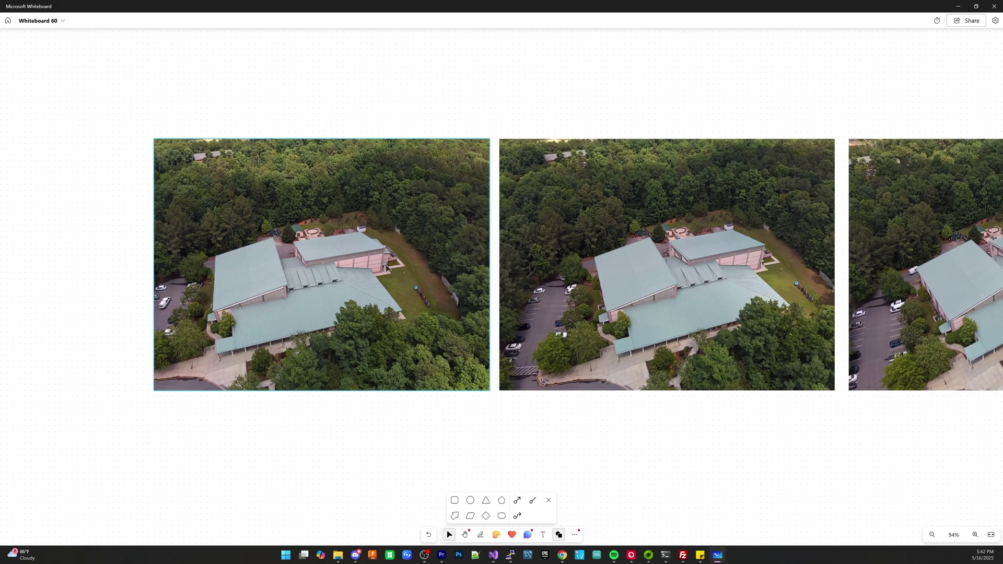
ctrl+scroll(530, 293, down, 2)
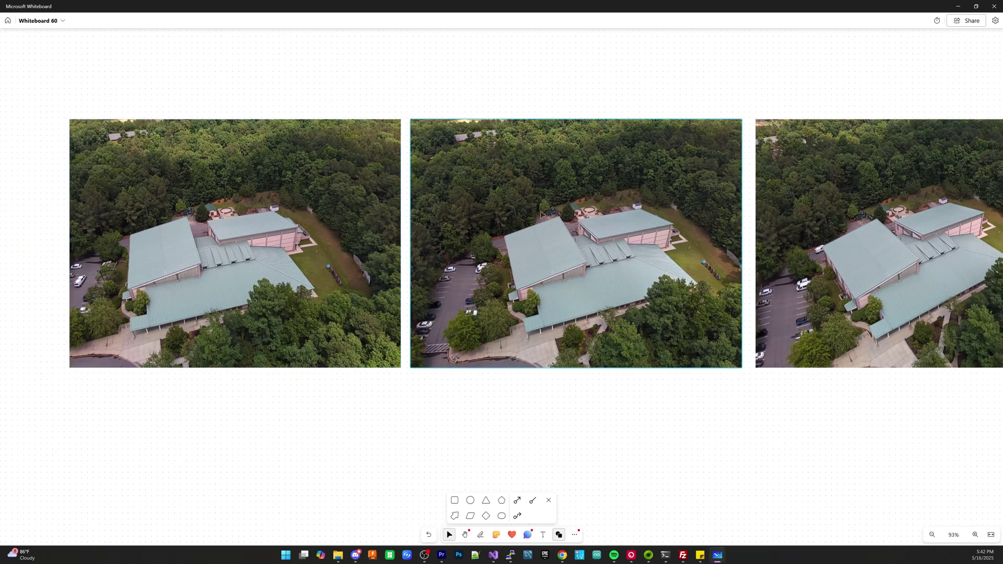
scroll(541, 215, right, 3)
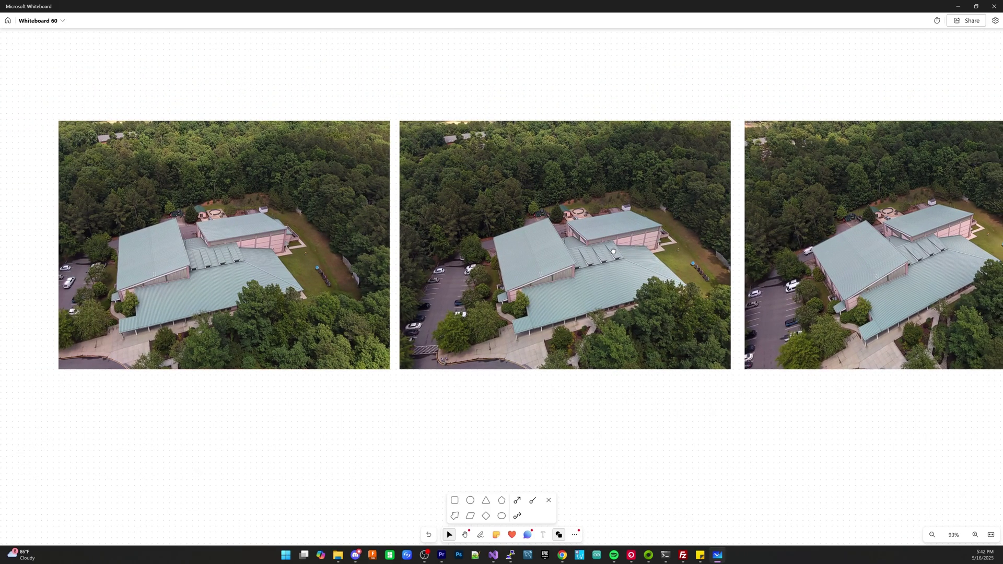
scroll(613, 251, right, 2)
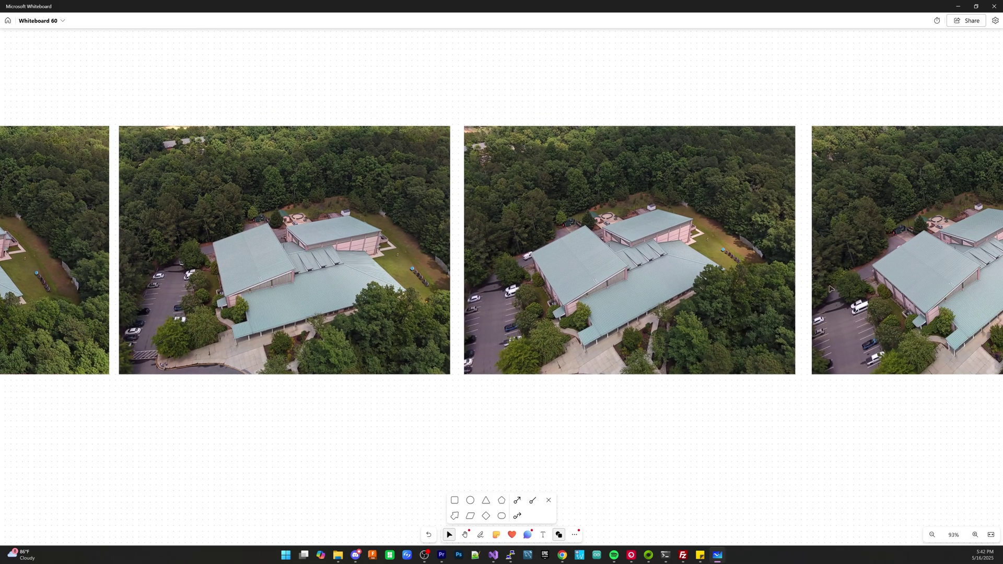
ctrl+scroll(630, 312, up, 1)
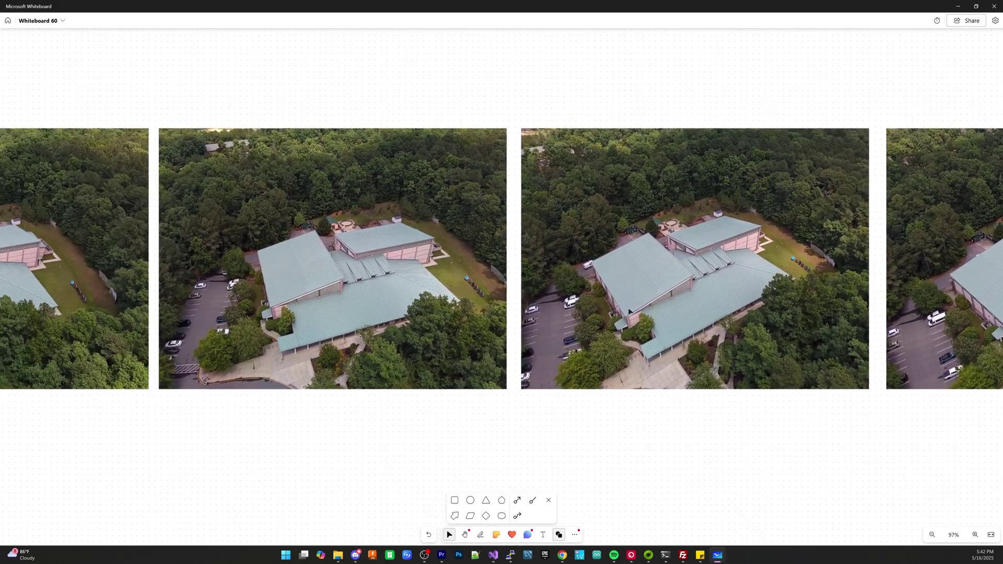
ctrl+scroll(627, 311, down, 5)
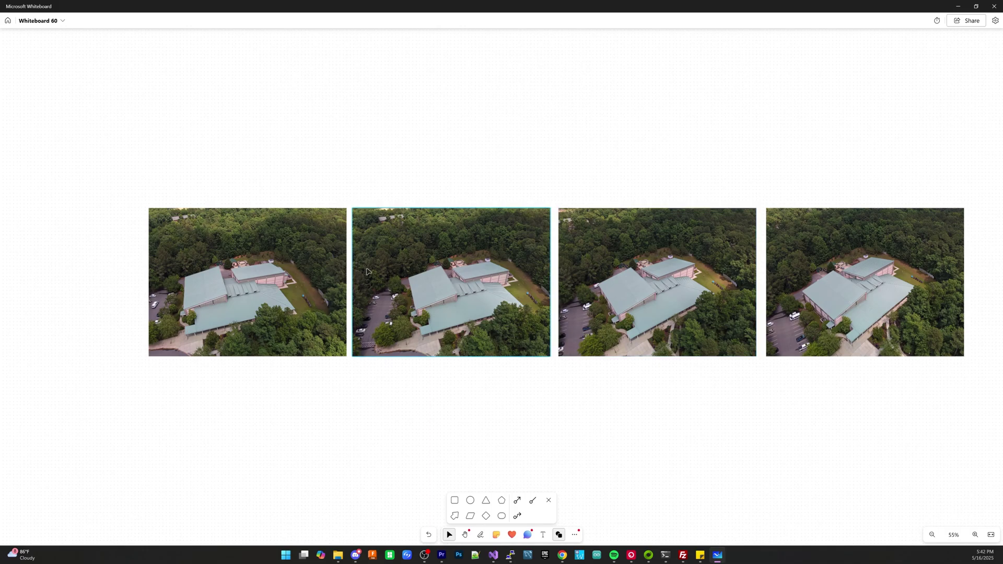
ctrl+scroll(191, 285, up, 3)
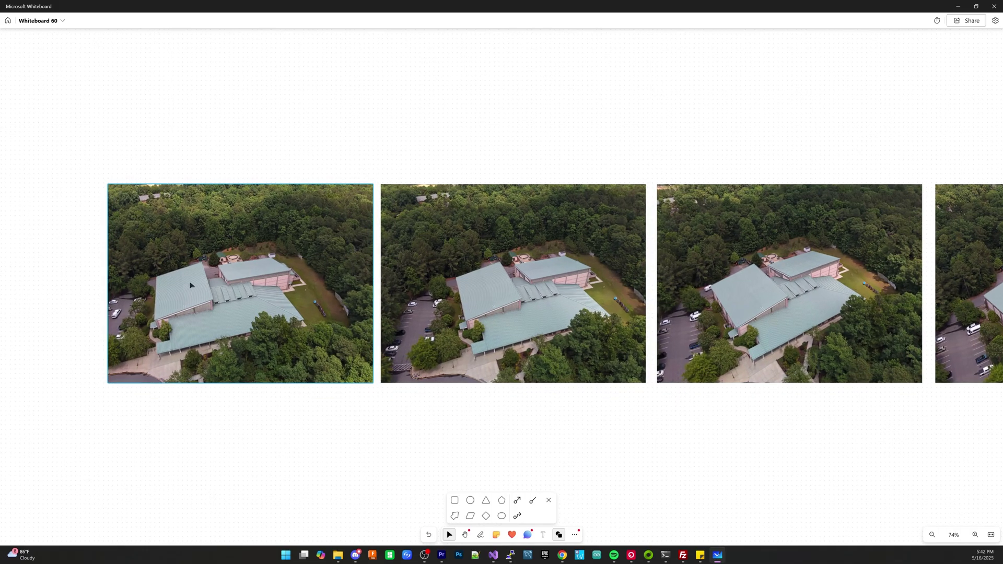
ctrl+scroll(190, 285, up, 5)
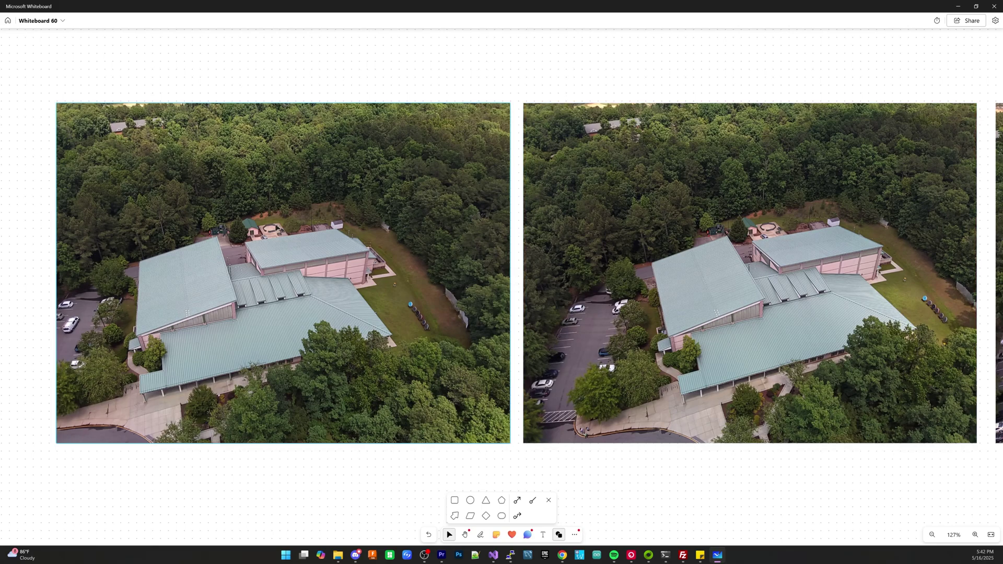
scroll(501, 272, right, 3)
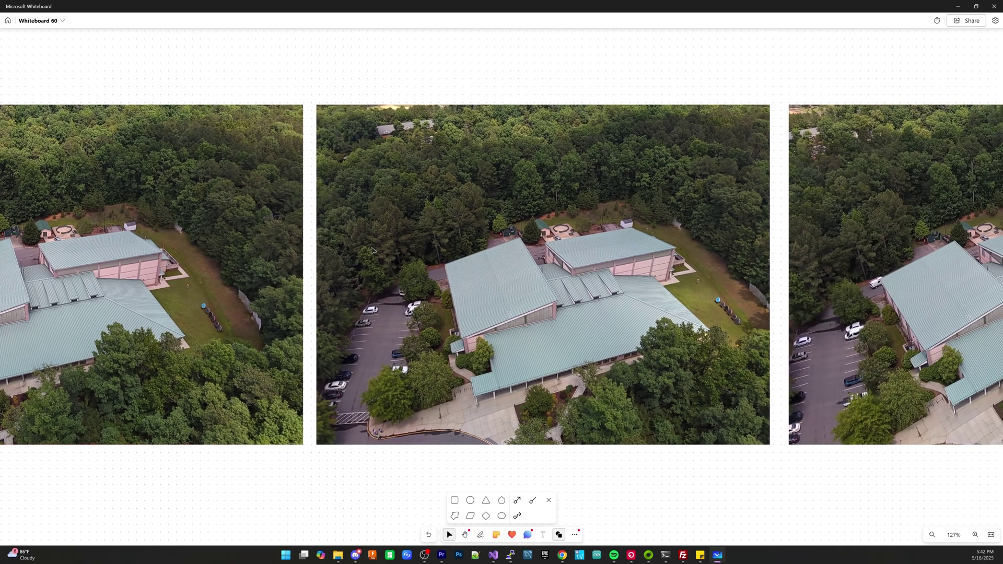
scroll(677, 279, right, 5)
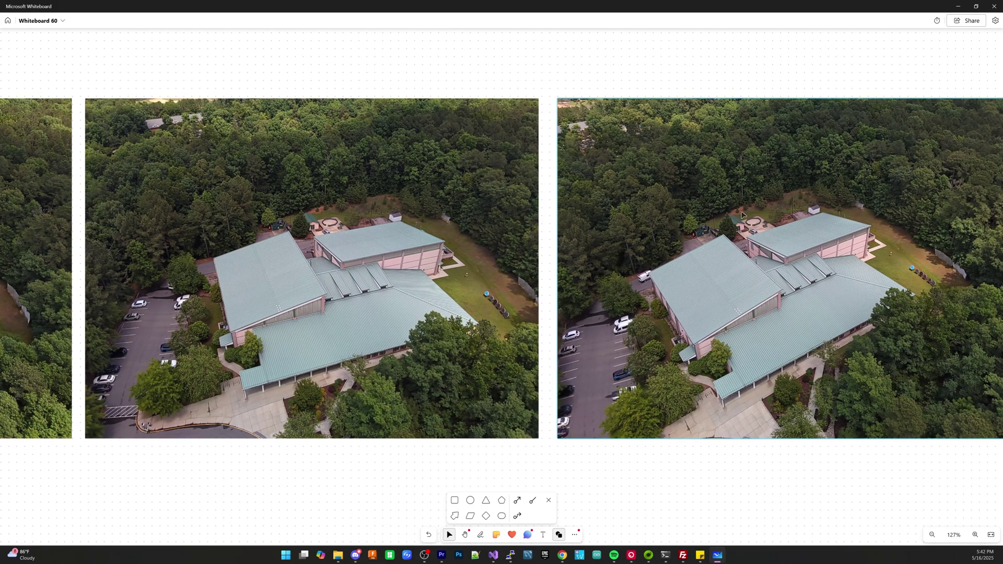
right_drag(834, 268, 464, 266)
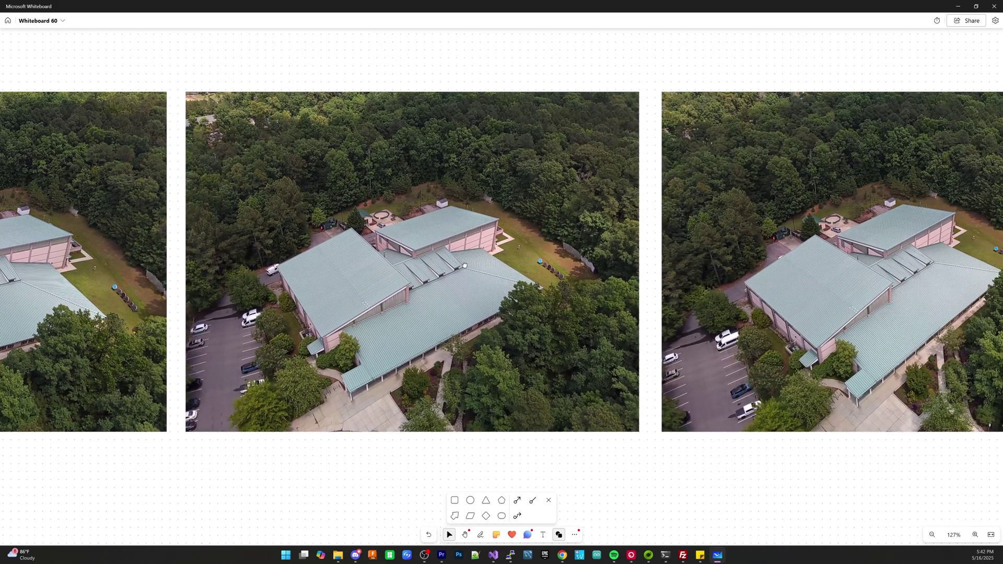
scroll(464, 263, right, 3)
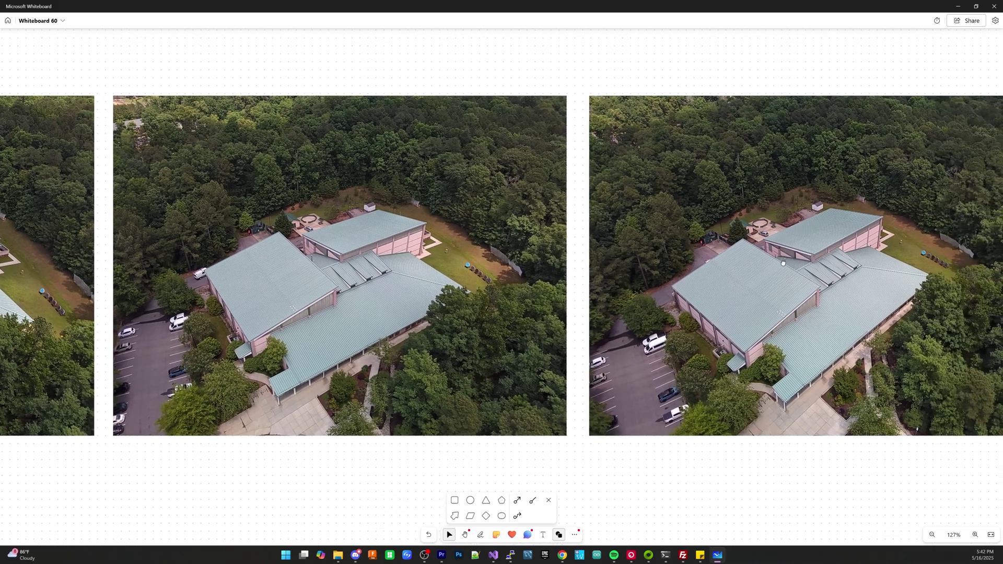
right_drag(721, 262, 720, 263)
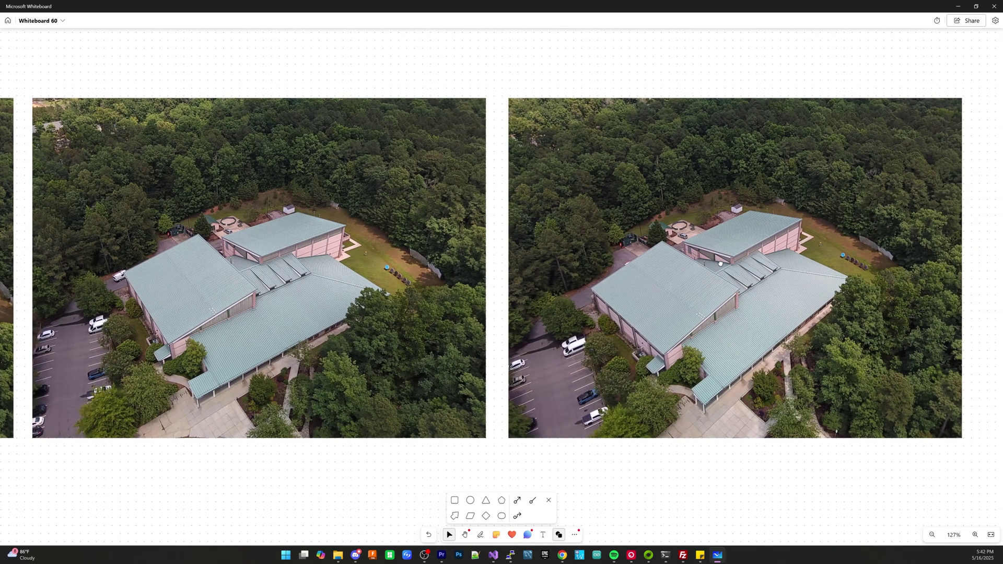
scroll(719, 263, left, 1)
ctrl+scroll(627, 311, down, 10)
scroll(676, 300, down, 5)
ctrl+scroll(724, 163, up, 2)
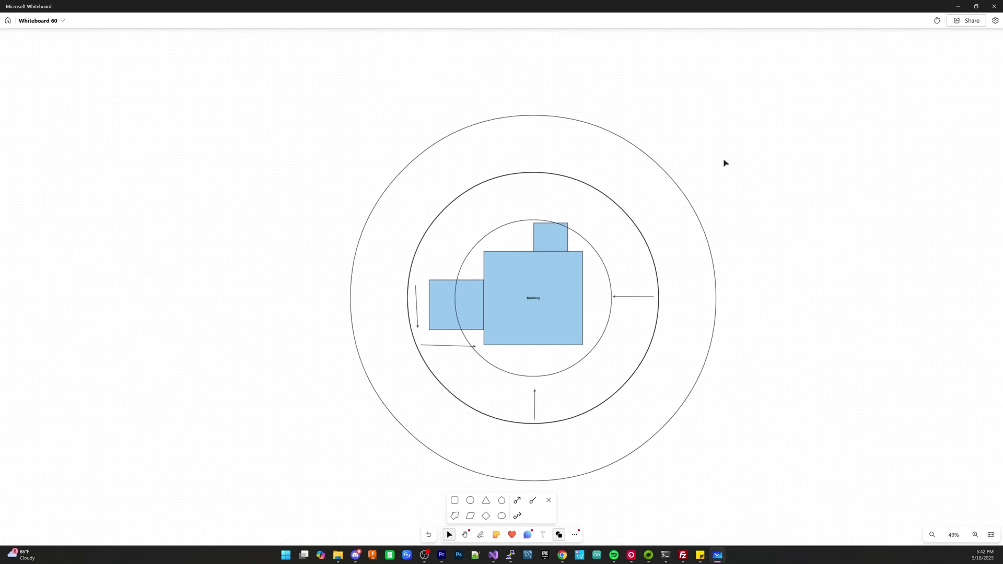
ctrl+scroll(606, 298, up, 5)
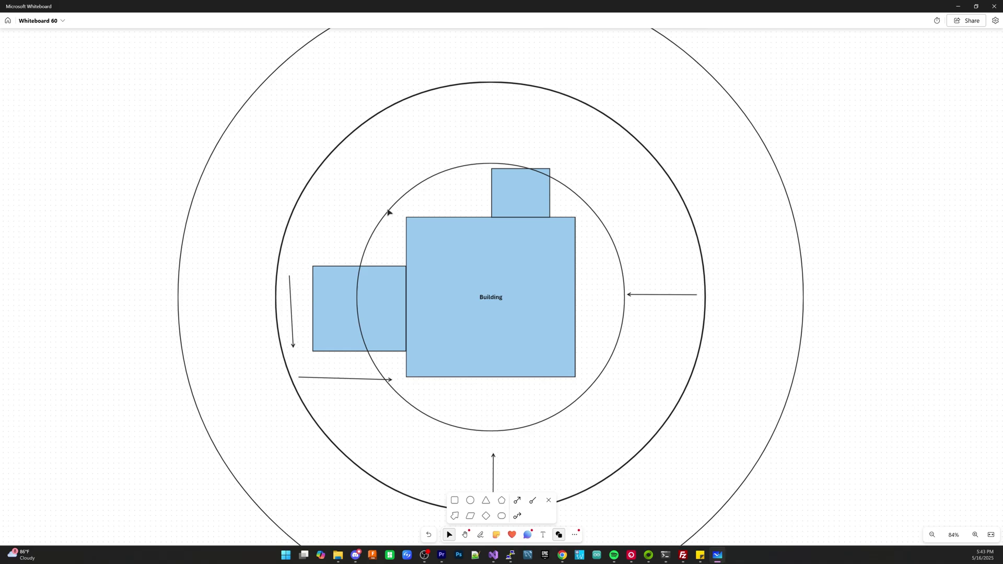
ctrl+scroll(712, 315, down, 3)
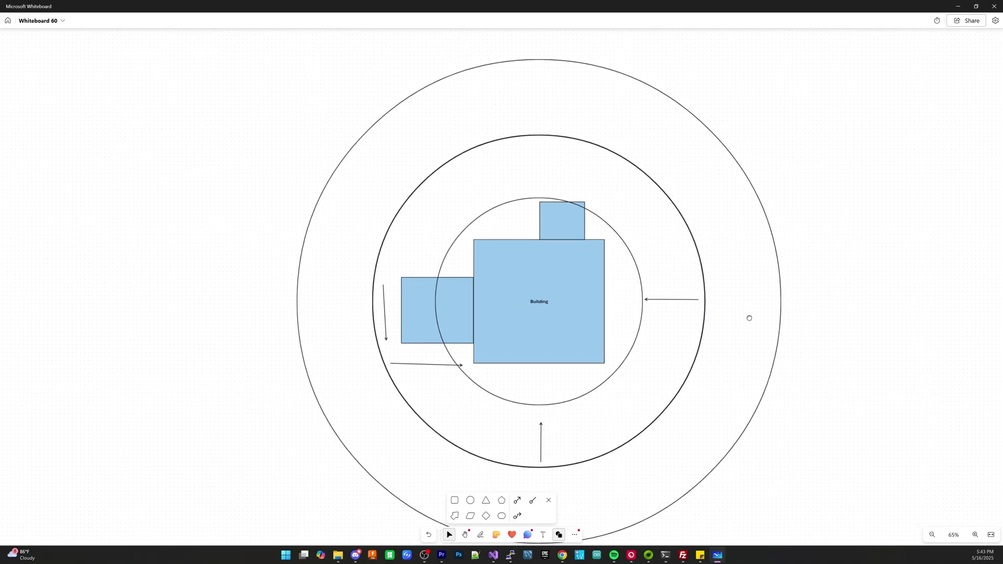
drag(750, 318, 741, 280)
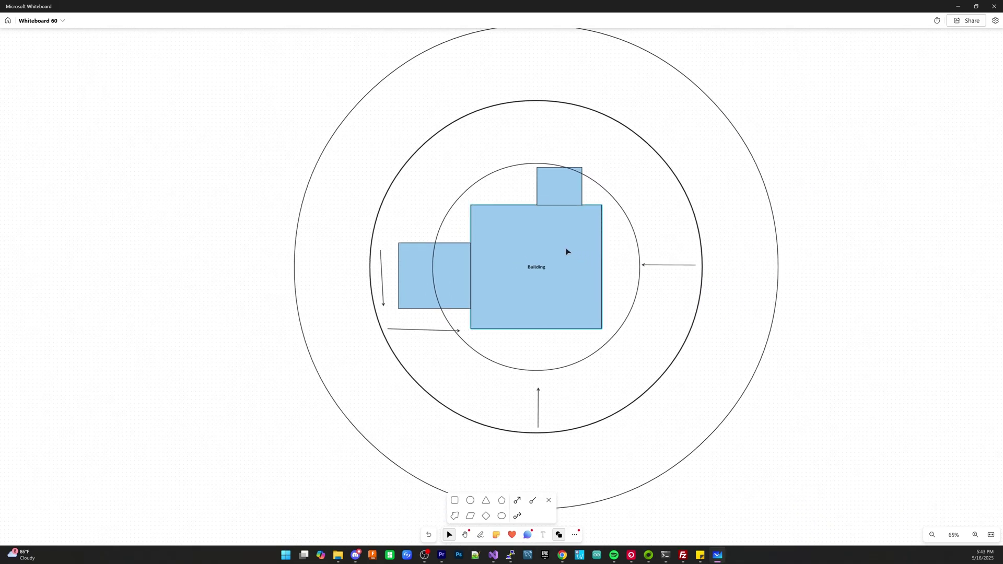
ctrl+scroll(547, 236, up, 1)
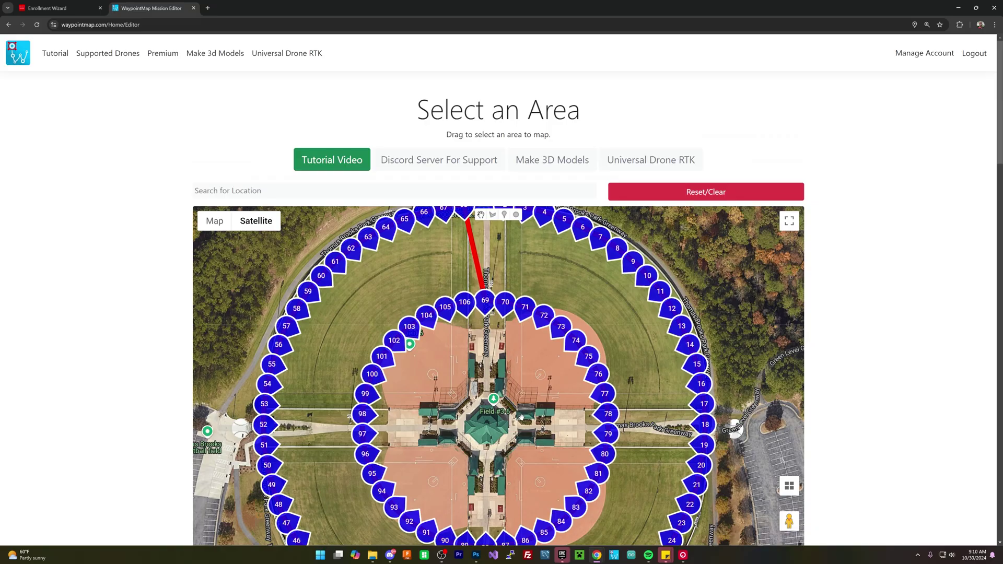
drag(517, 394, 525, 355)
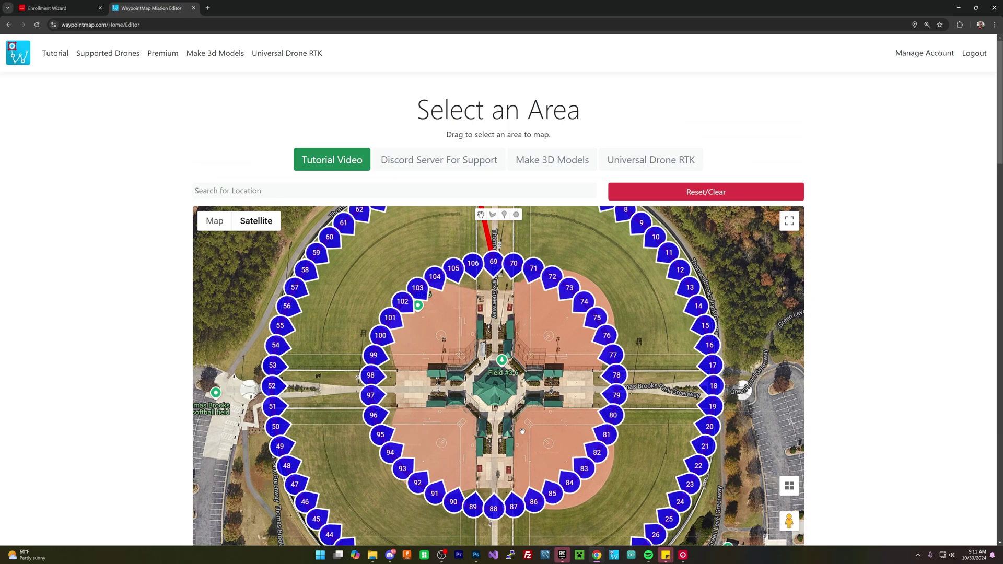
drag(545, 324, 549, 284)
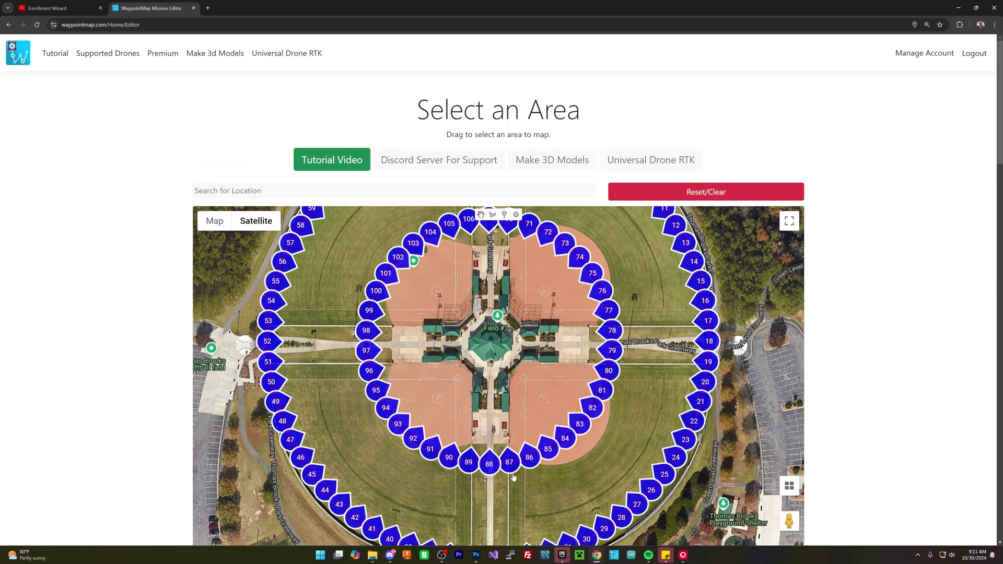
drag(630, 426, 625, 504)
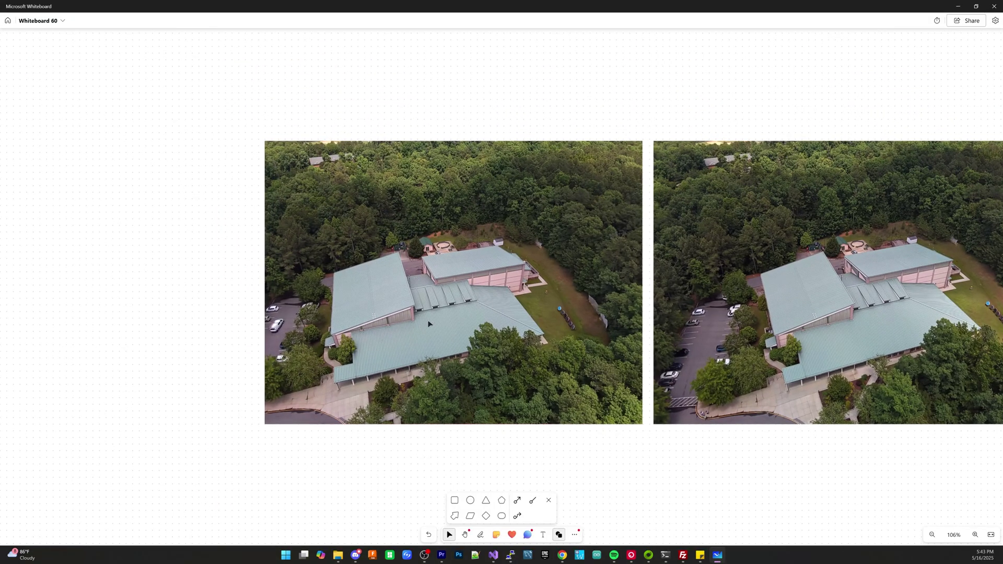
ctrl+scroll(314, 290, up, 2)
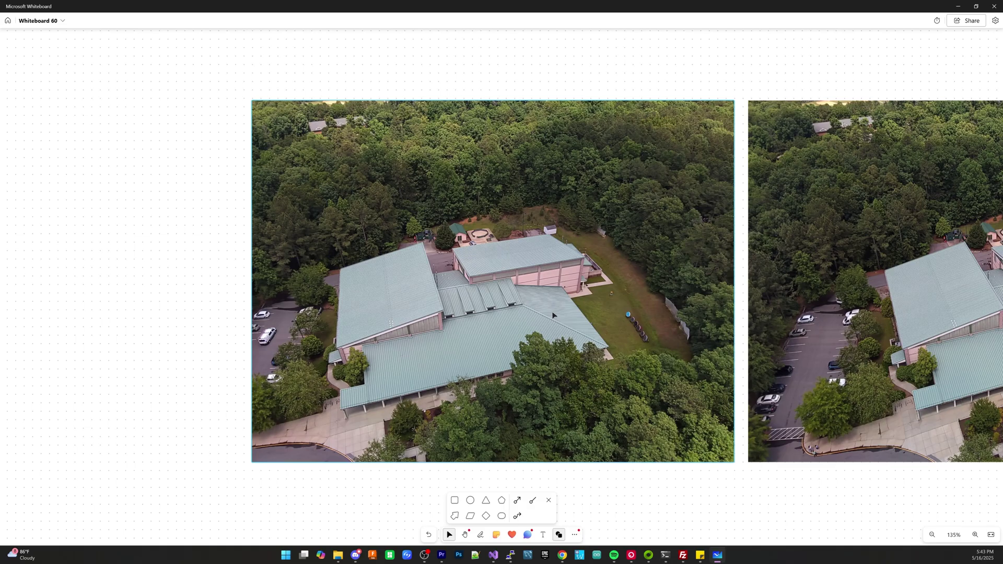
- Zoom into the first photo's roof, pan across it, then zoom back out to the second photo
ctrl+scroll(553, 315, up, 8)
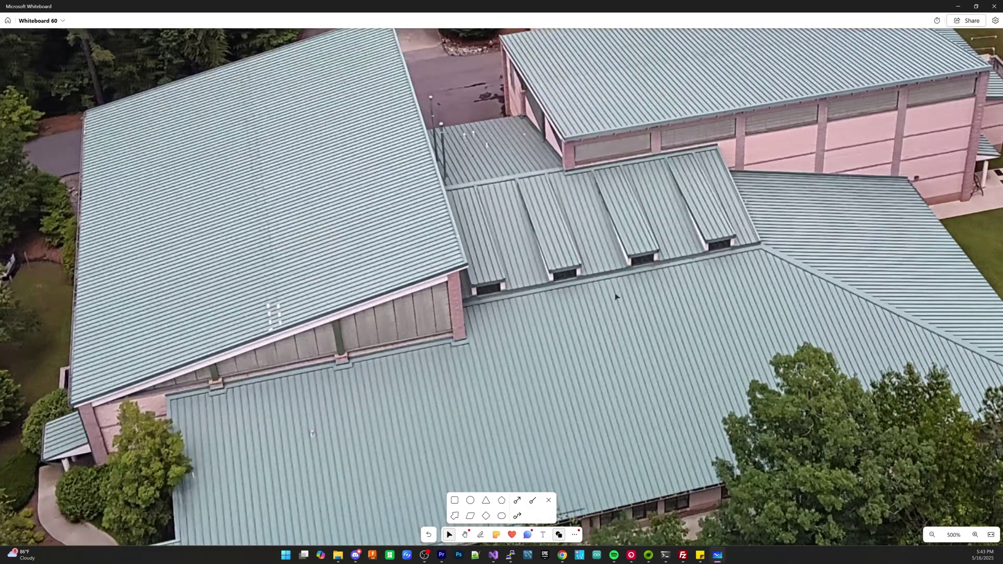
right_drag(616, 297, 635, 347)
scroll(730, 306, down, 8)
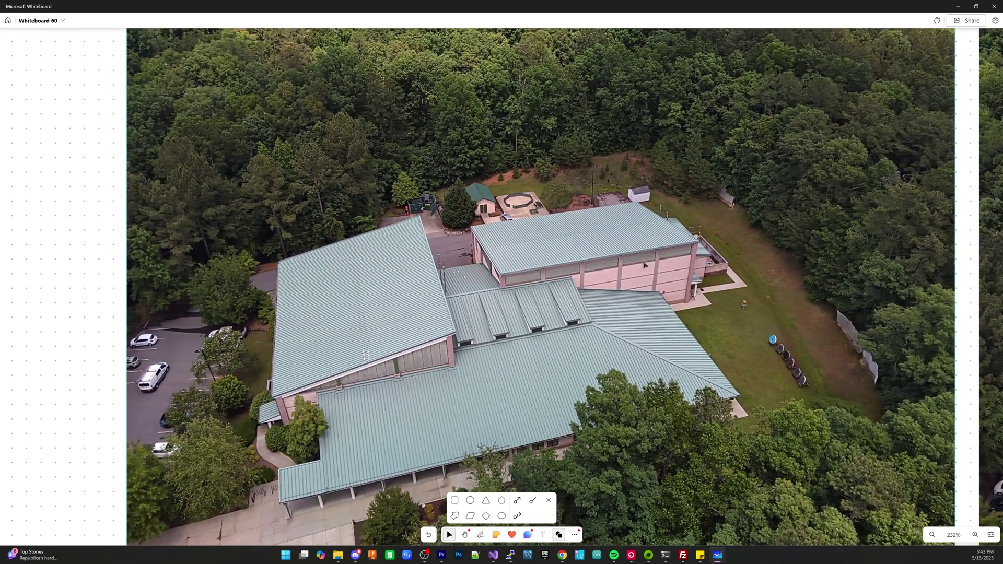
scroll(644, 265, up, 8)
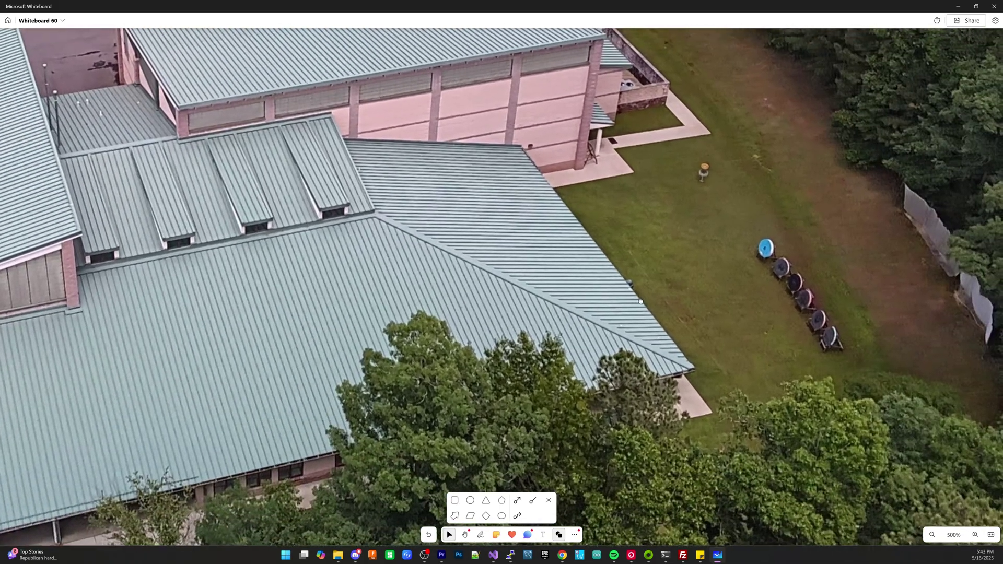
scroll(640, 302, down, 8)
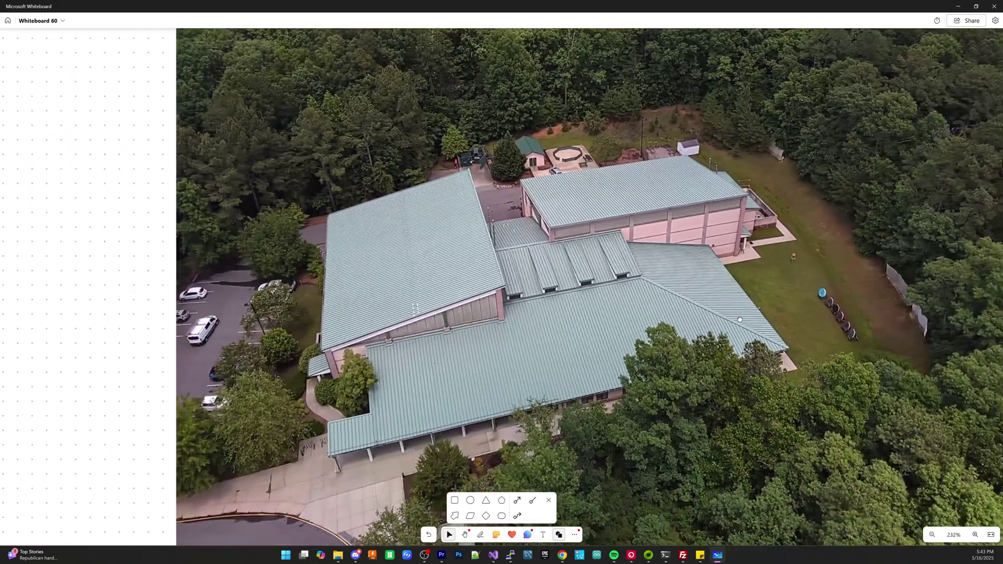
scroll(740, 319, down, 5)
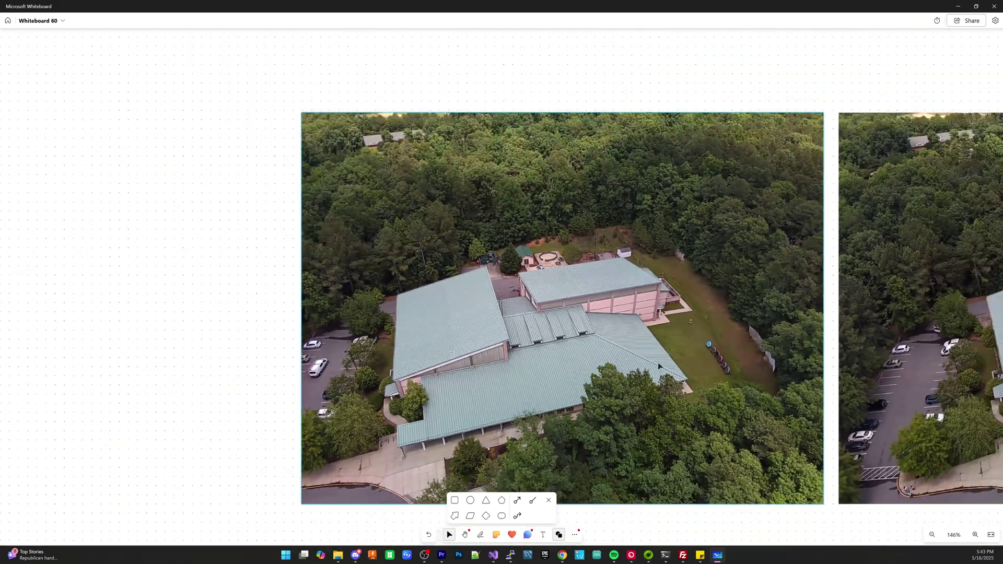
scroll(673, 323, up, 3)
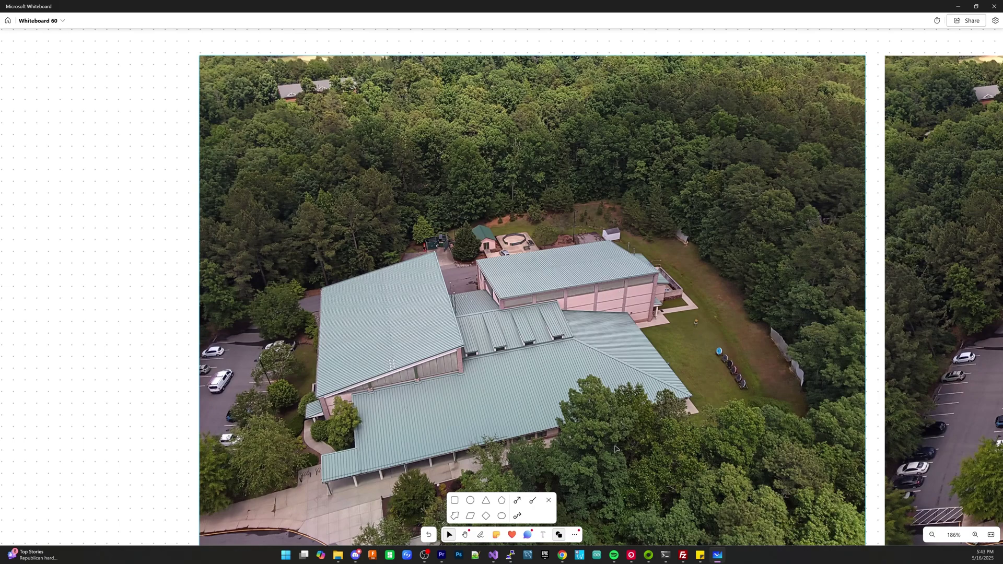
scroll(695, 444, down, 2)
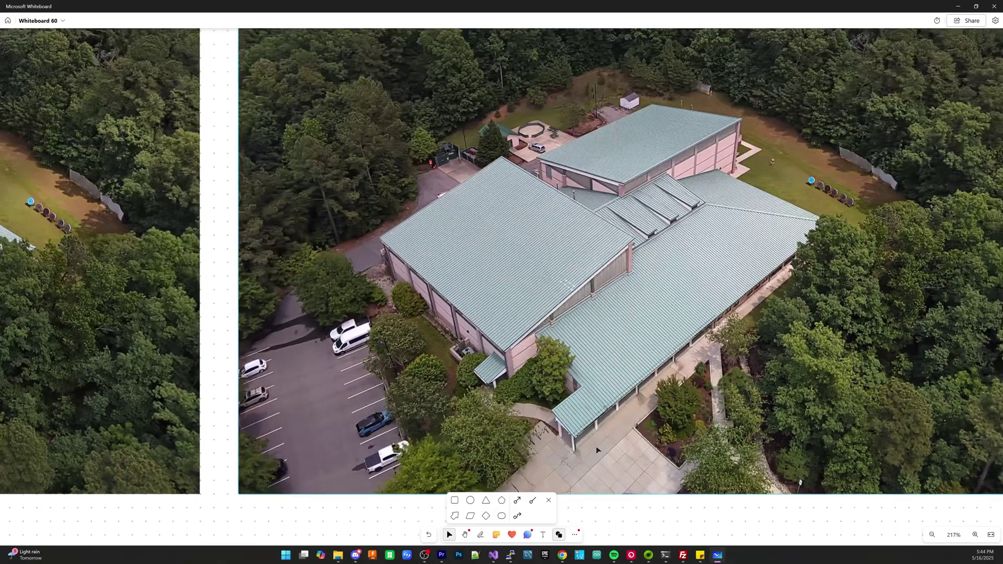
ctrl+scroll(543, 420, up, 5)
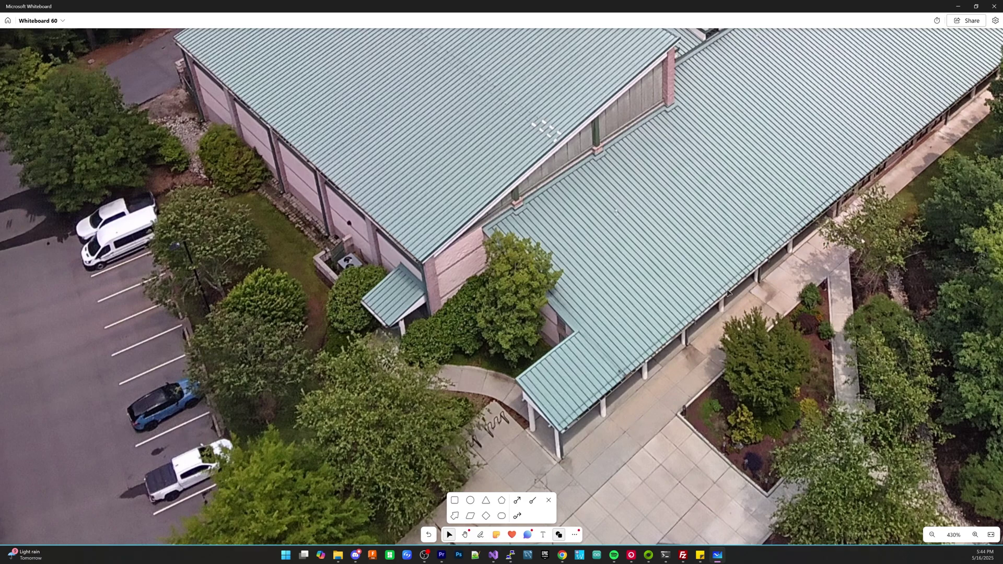
scroll(728, 293, down, 5)
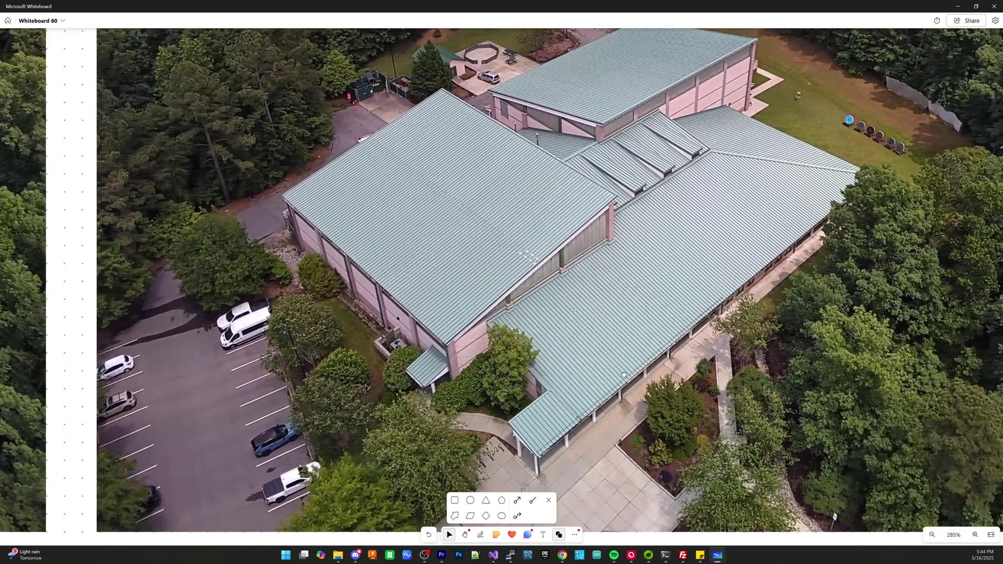
scroll(624, 375, up, 5)
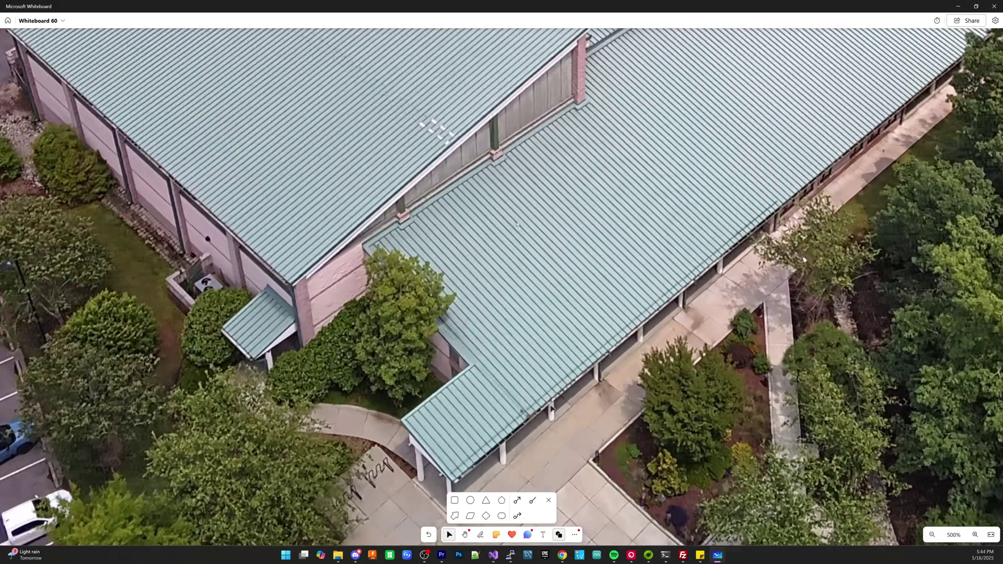
scroll(592, 415, down, 6)
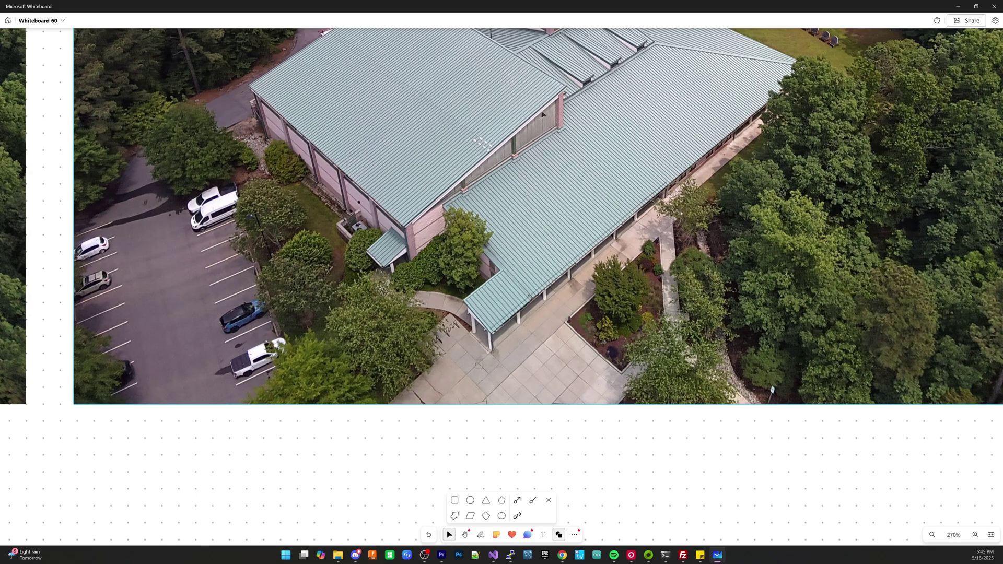
scroll(504, 160, up, 3)
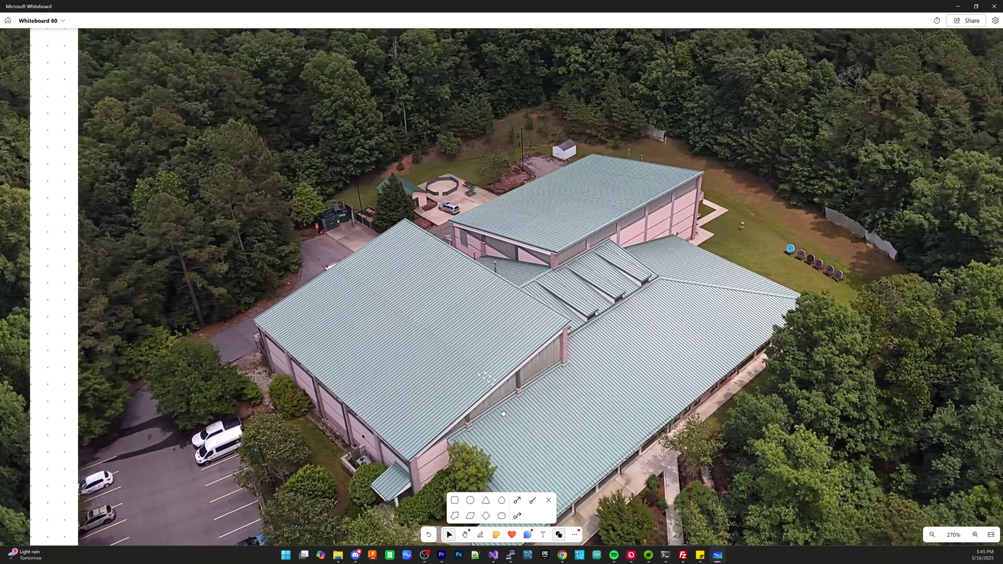
scroll(548, 273, down, 3)
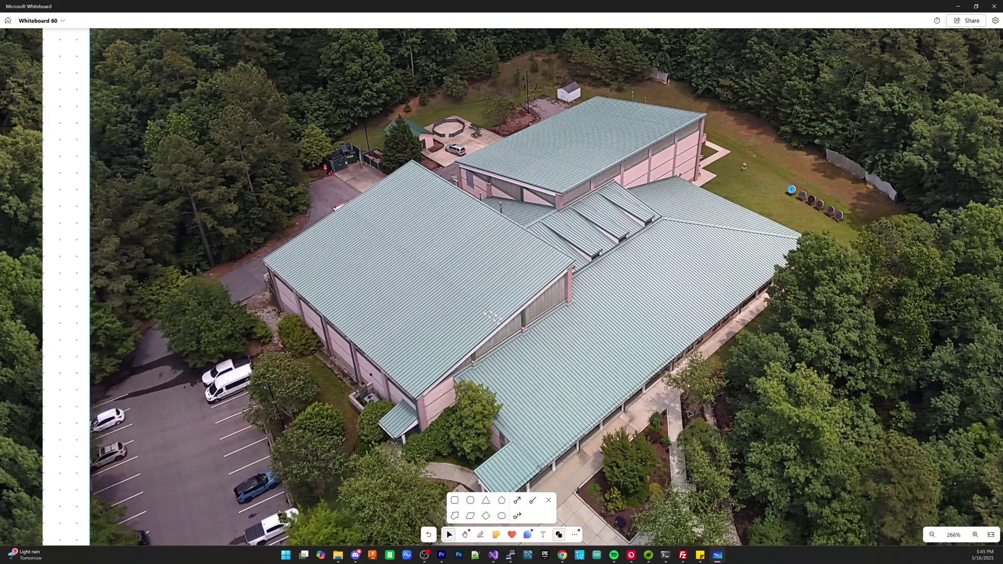
scroll(688, 414, down, 3)
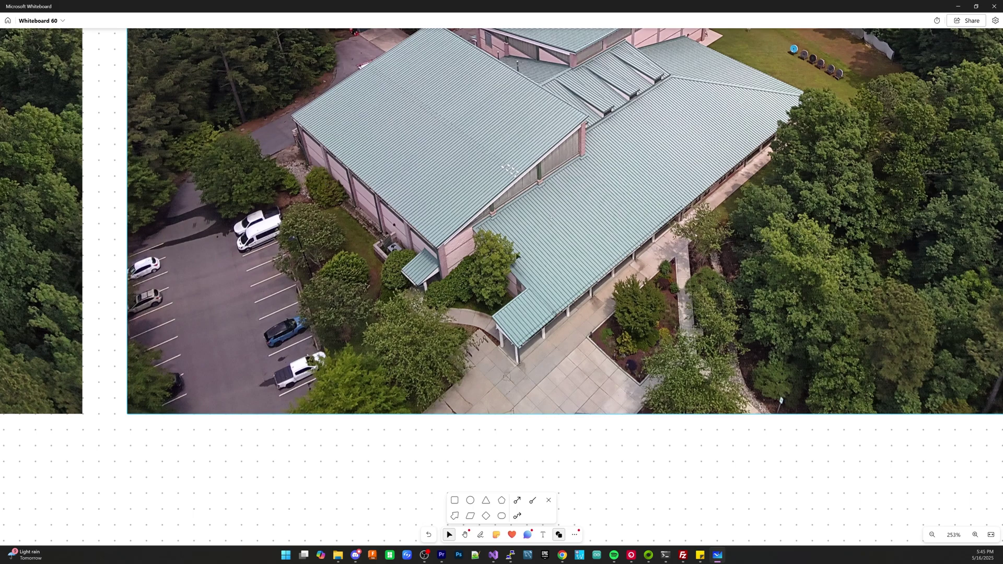
right_drag(593, 233, 571, 382)
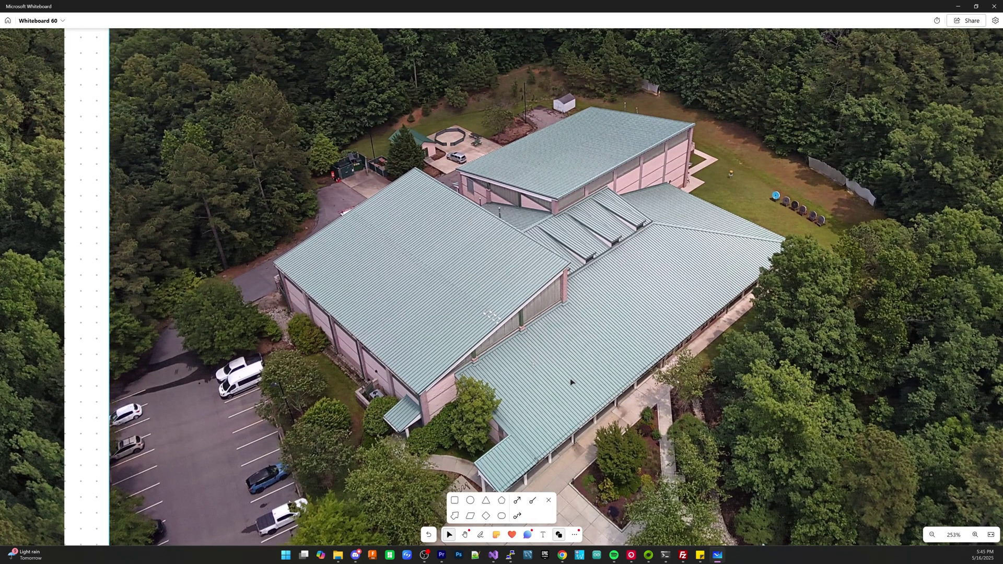
scroll(571, 382, down, 2)
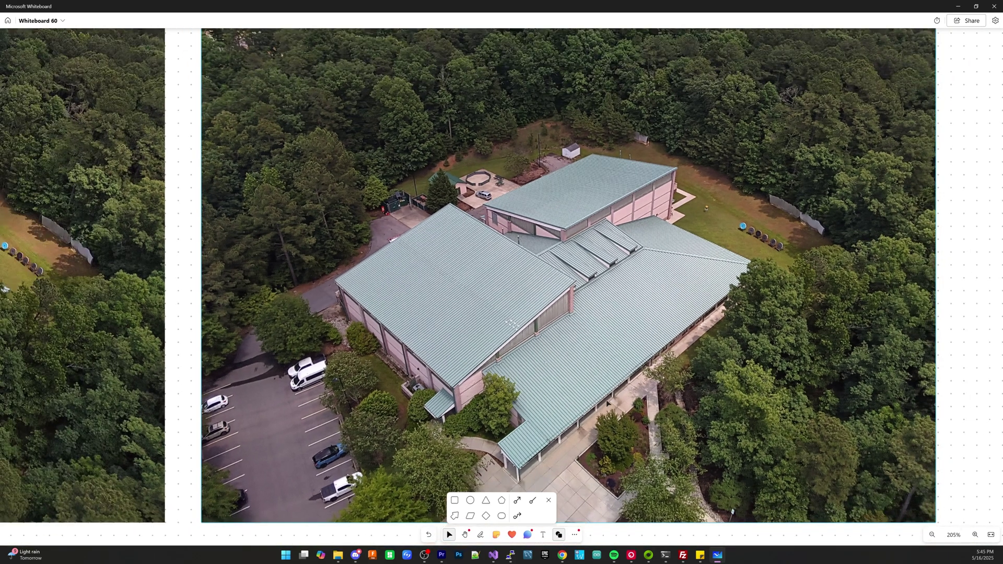
scroll(568, 442, up, 3)
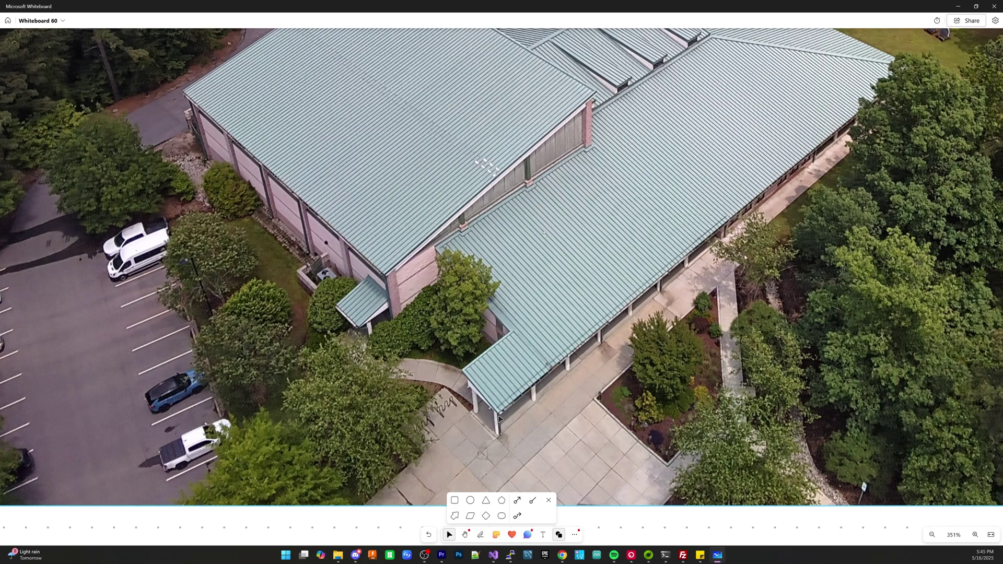
scroll(482, 374, down, 3)
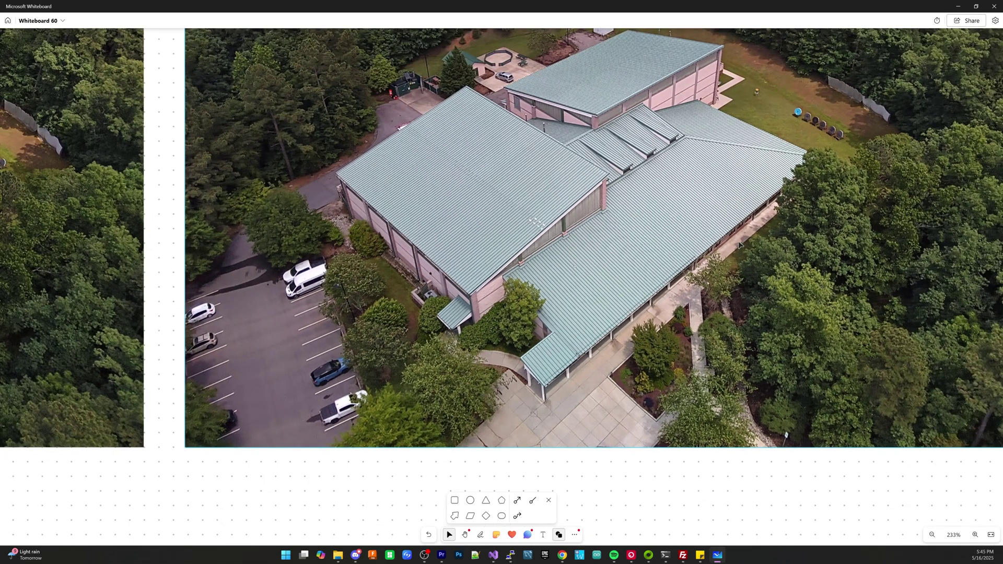
scroll(669, 273, up, 1)
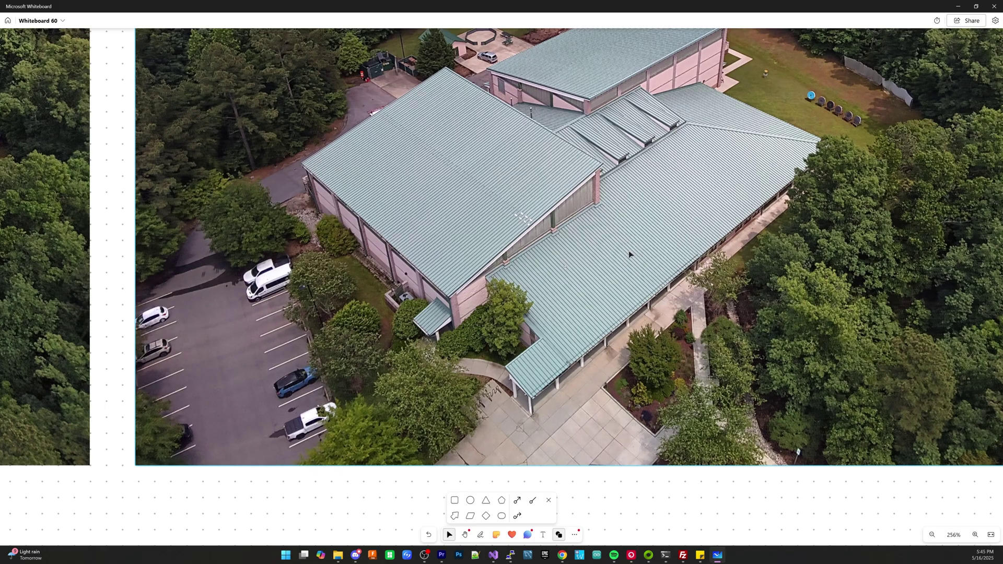
scroll(603, 222, down, 7)
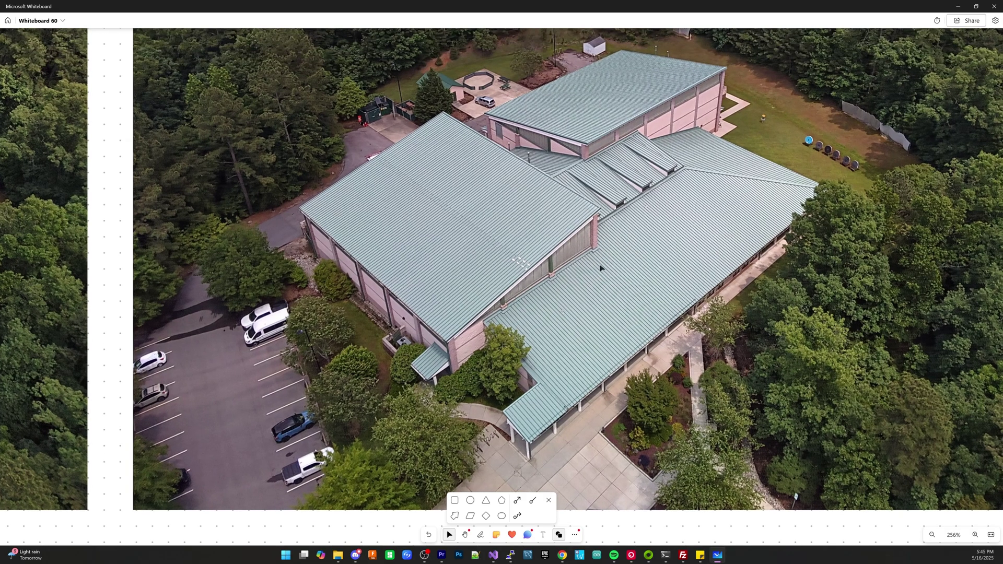
- Scroll to the circular flight-path diagram and select the vertical arrow left of the building
scroll(643, 305, down, 5)
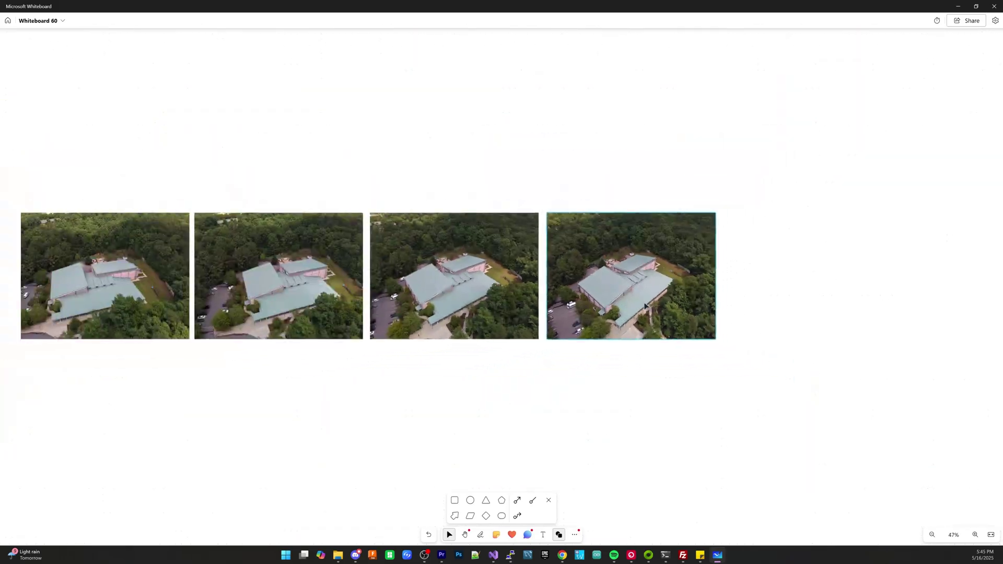
scroll(613, 417, down, 5)
scroll(551, 280, up, 5)
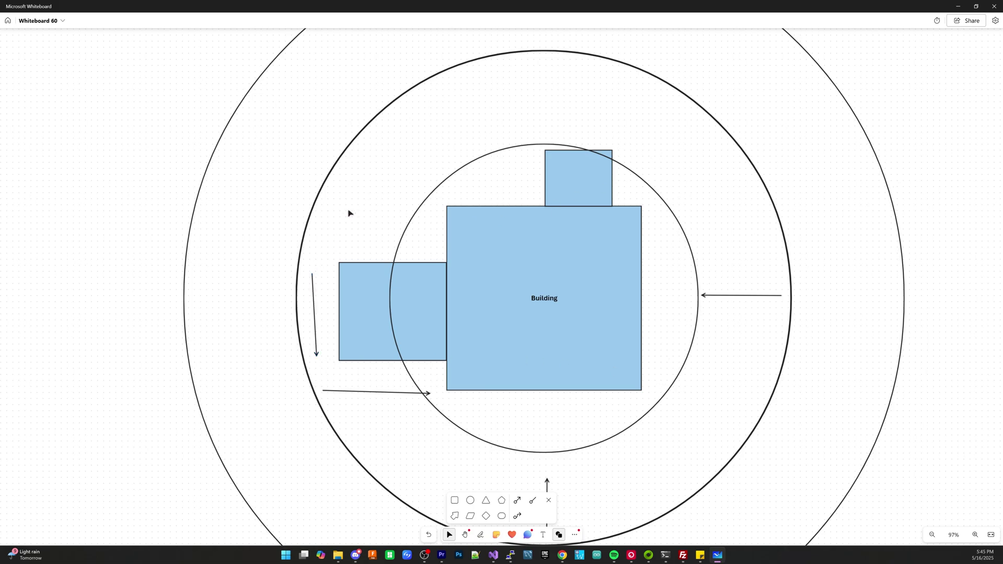
scroll(531, 252, up, 2)
scroll(421, 308, down, 4)
click(337, 295)
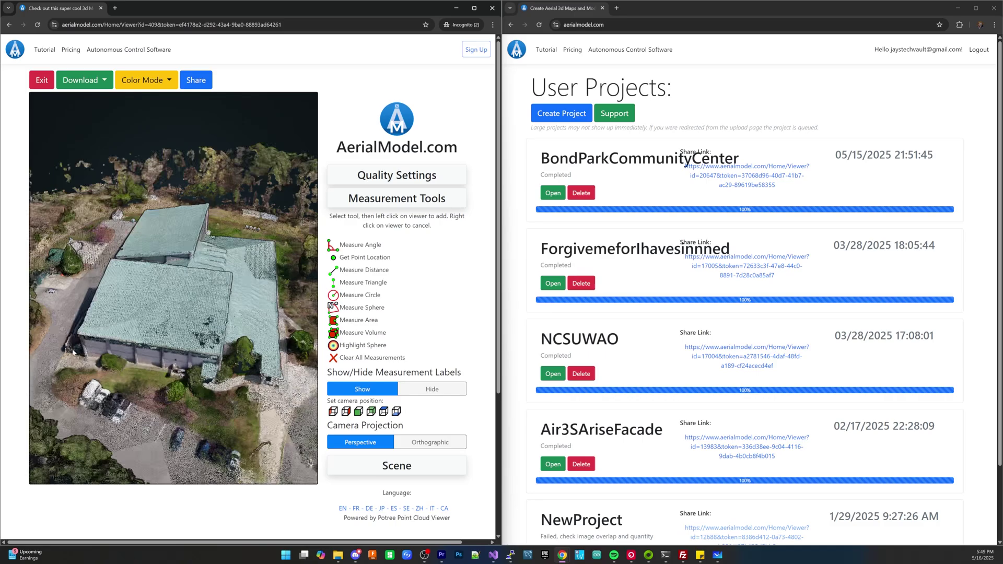
- Orbit and tilt the first model from a top-down site view to an oblique building view
drag(73, 353, 2, 337)
drag(194, 328, 250, 344)
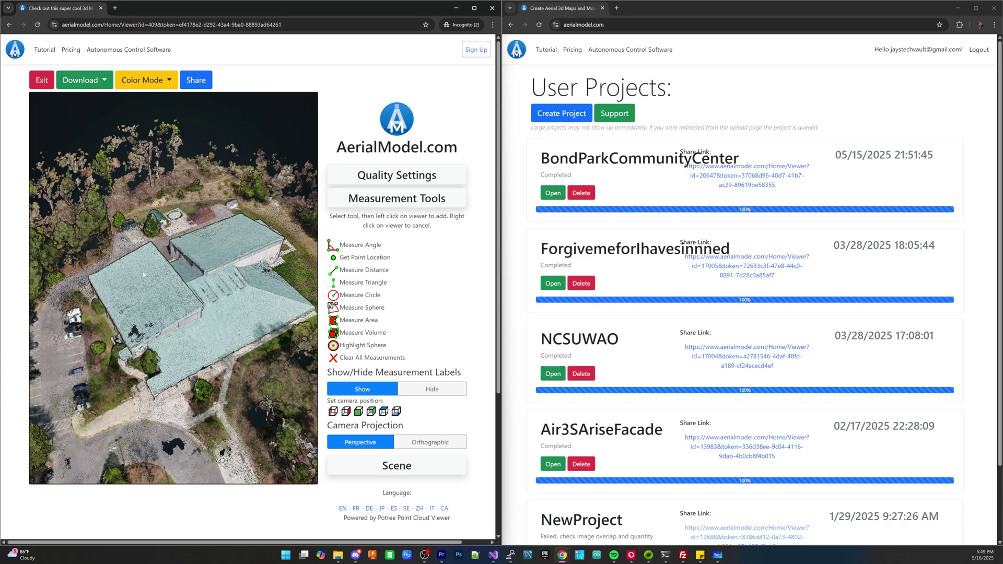
scroll(142, 271, down, 5)
scroll(206, 327, up, 5)
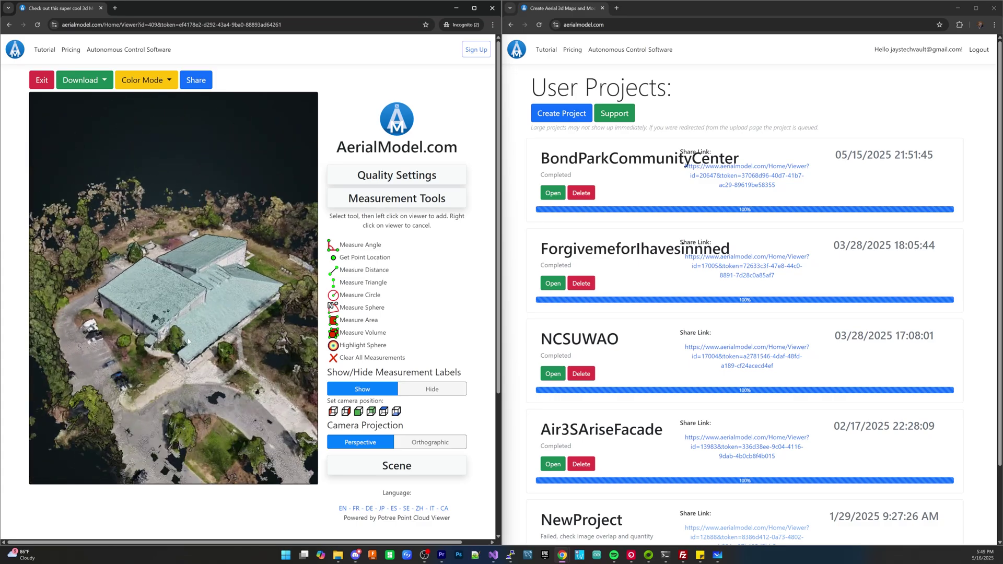
drag(182, 390, 145, 359)
scroll(144, 360, down, 3)
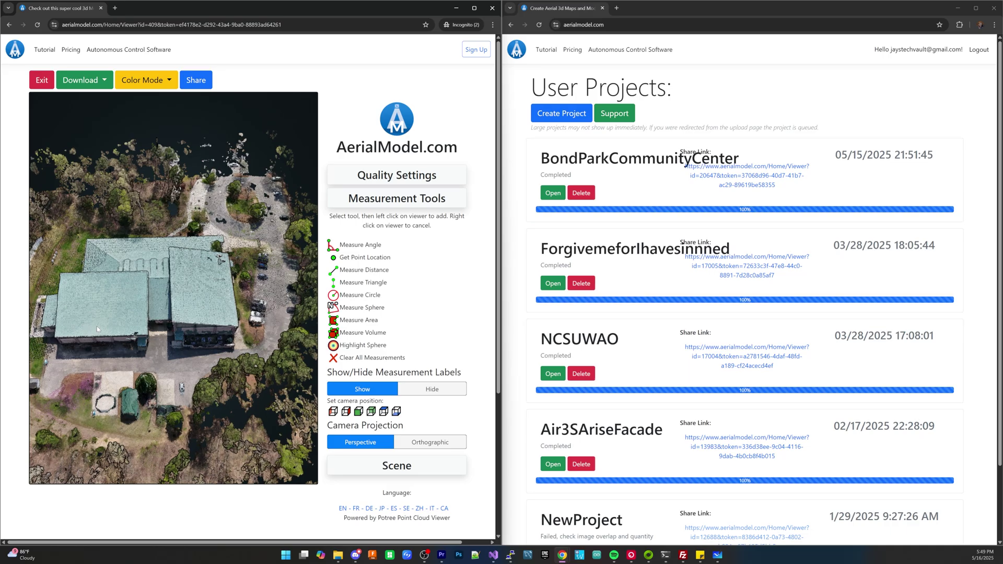
scroll(96, 326, up, 5)
drag(137, 329, 144, 439)
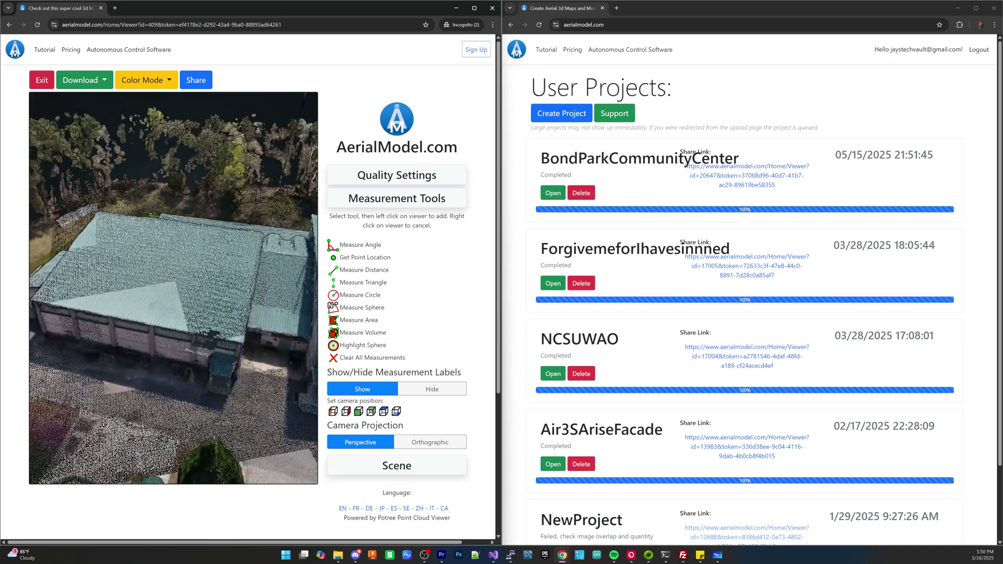
- Set Quality Settings' Points To Render to the maximum 10,000,000 for a denser cloud
click(397, 175)
drag(385, 203, 466, 199)
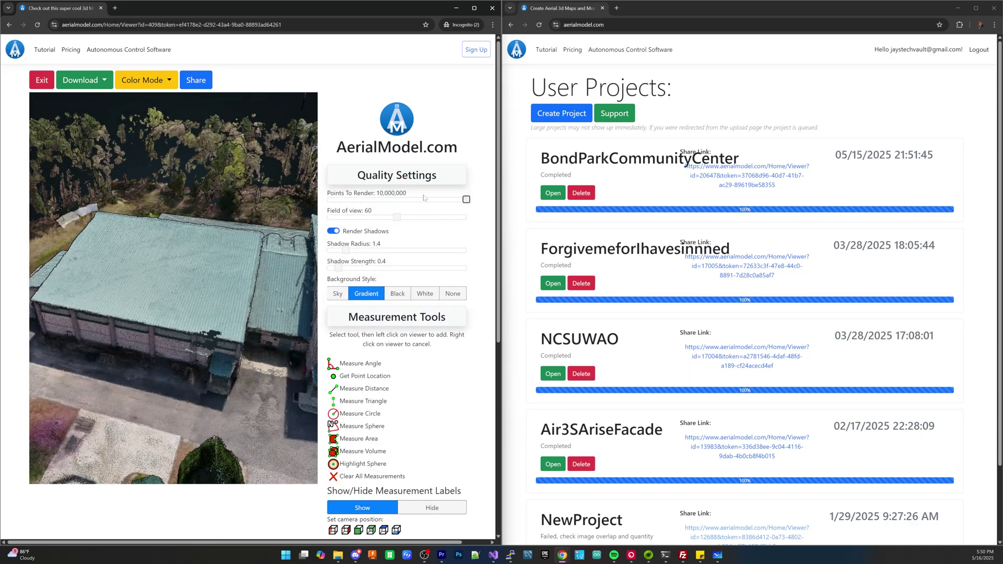
click(410, 180)
scroll(218, 315, down, 5)
scroll(147, 339, up, 2)
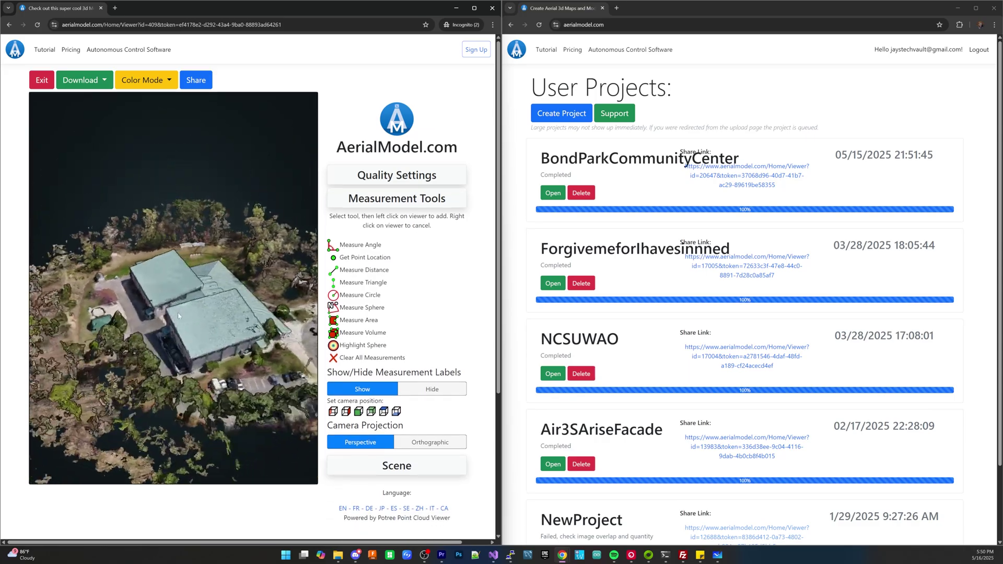
- Orbit to a high oblique view of both buildings and open the BondParkCommunityCenter project
drag(147, 339, 132, 361)
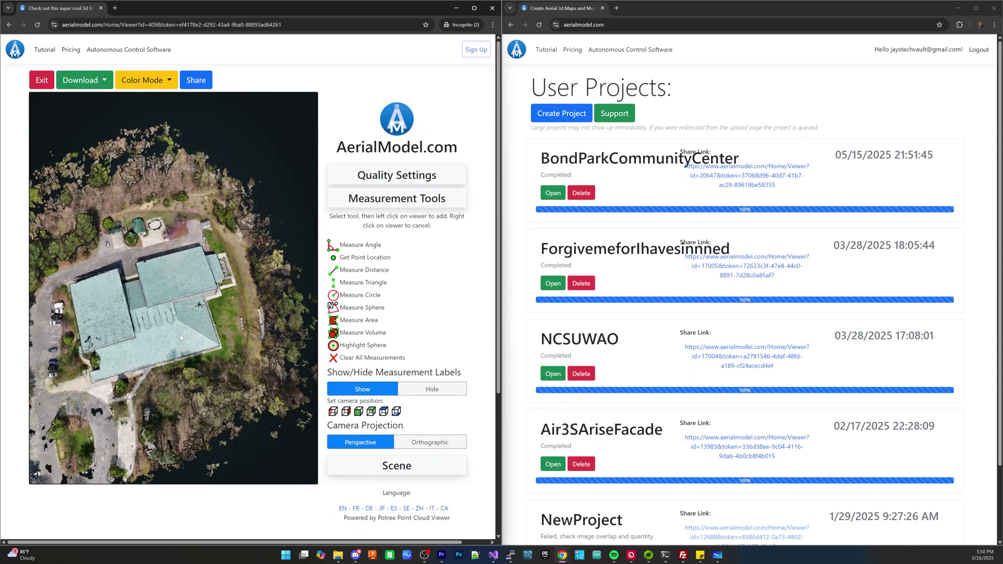
scroll(187, 343, up, 5)
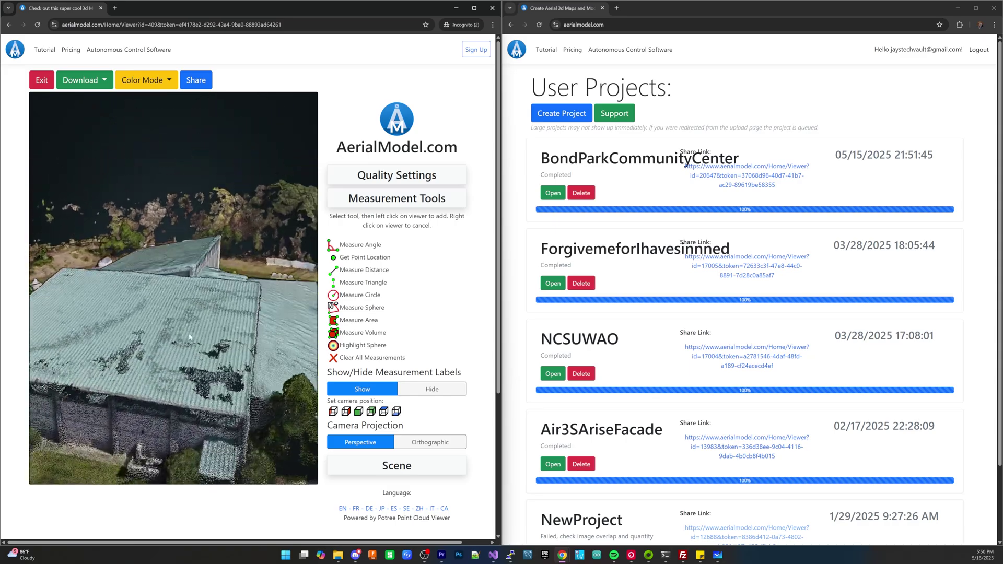
scroll(189, 337, down, 5)
drag(202, 318, 209, 345)
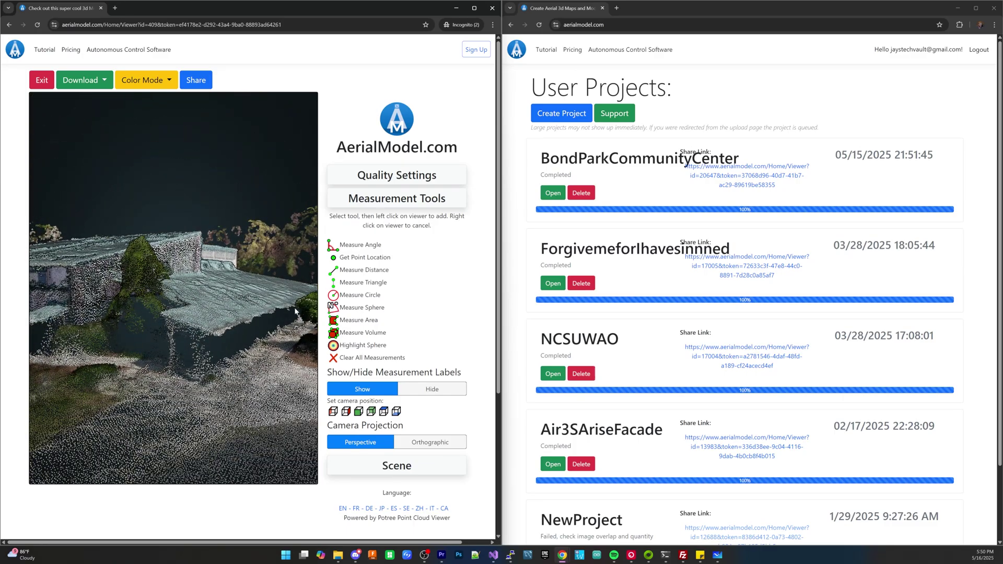
drag(239, 307, 277, 293)
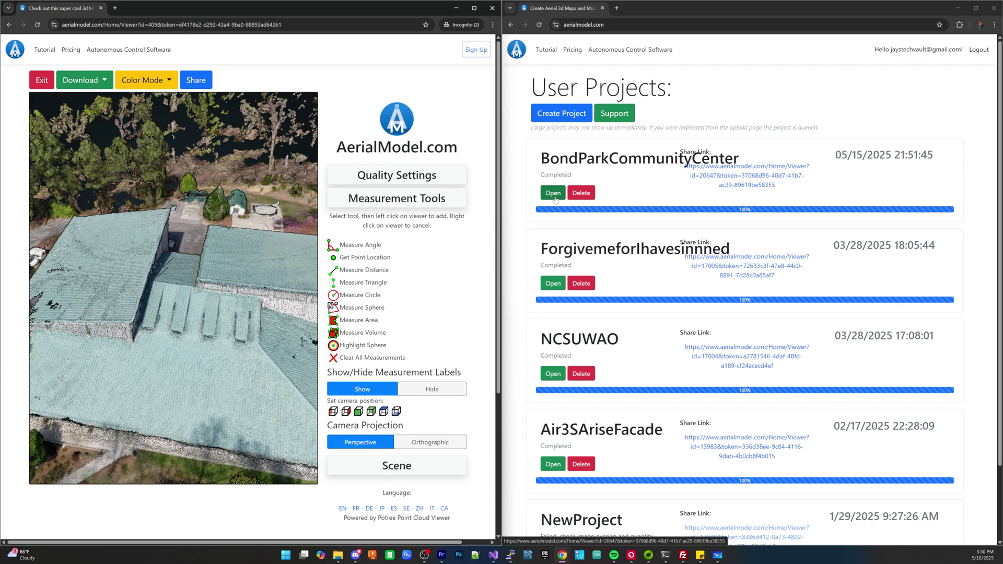
click(554, 195)
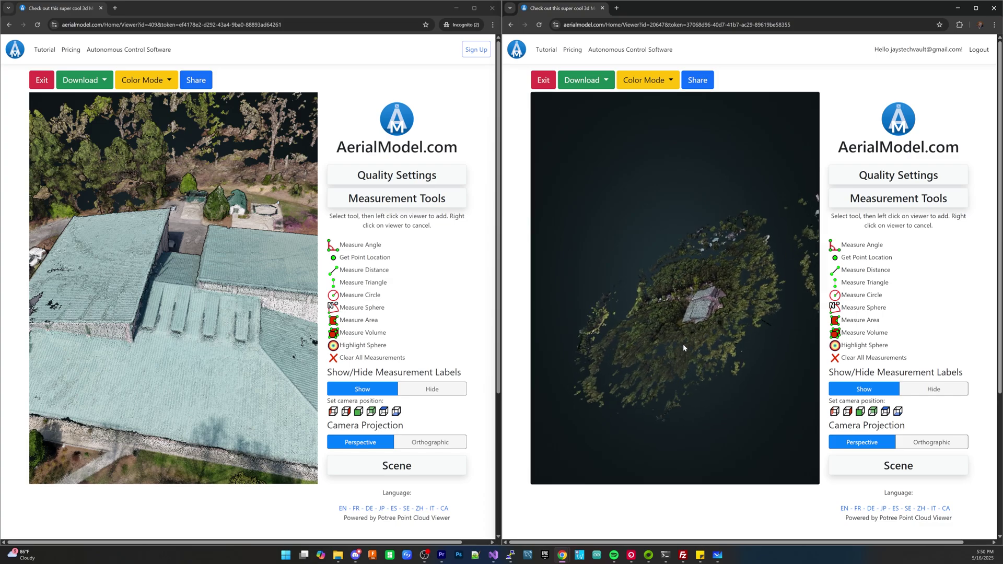
- Orbit the BondParkCommunityCenter cloud to an oblique house view, then zoom out the left viewer to show the whole island
drag(720, 341, 768, 320)
scroll(680, 289, up, 10)
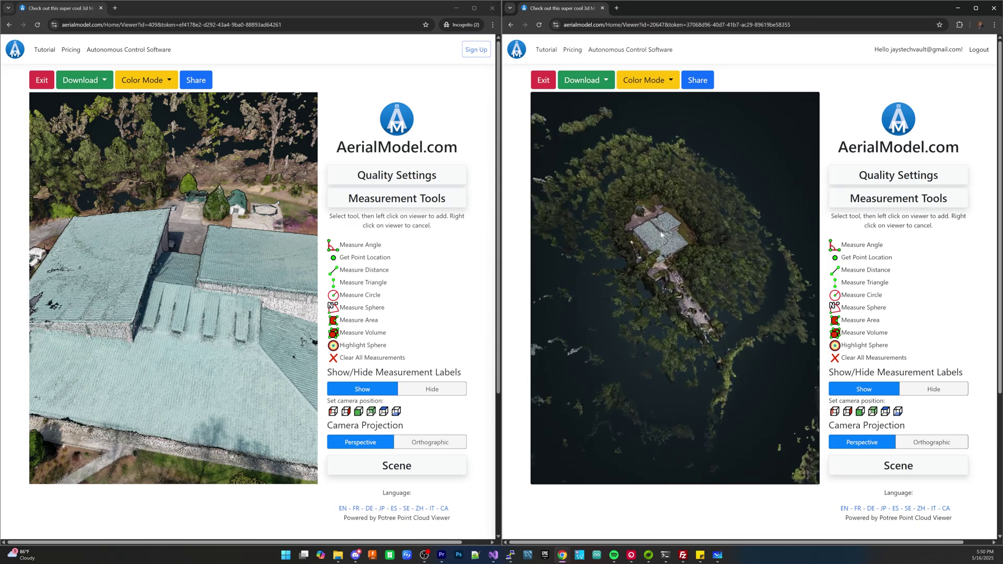
scroll(680, 288, down, 10)
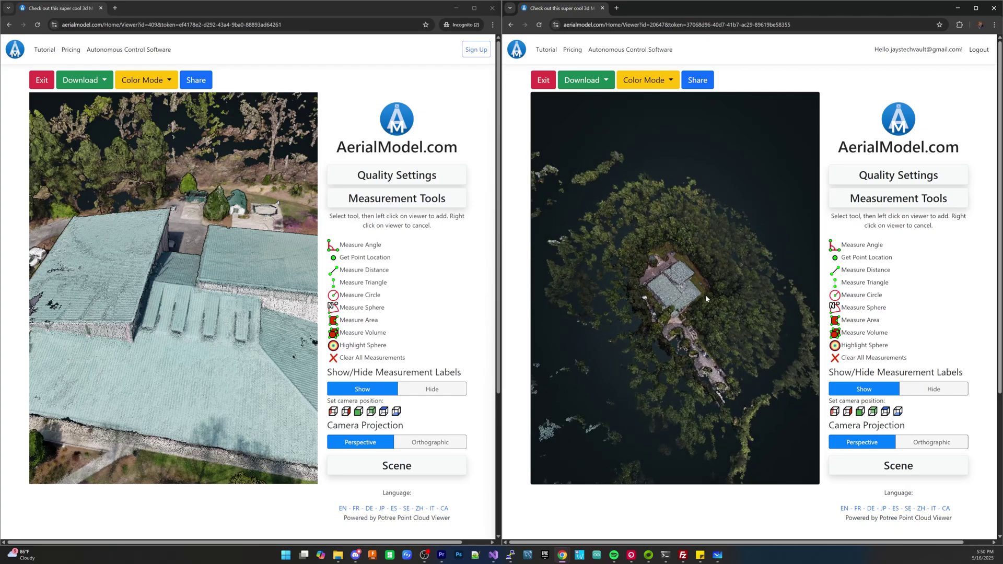
drag(761, 325, 665, 313)
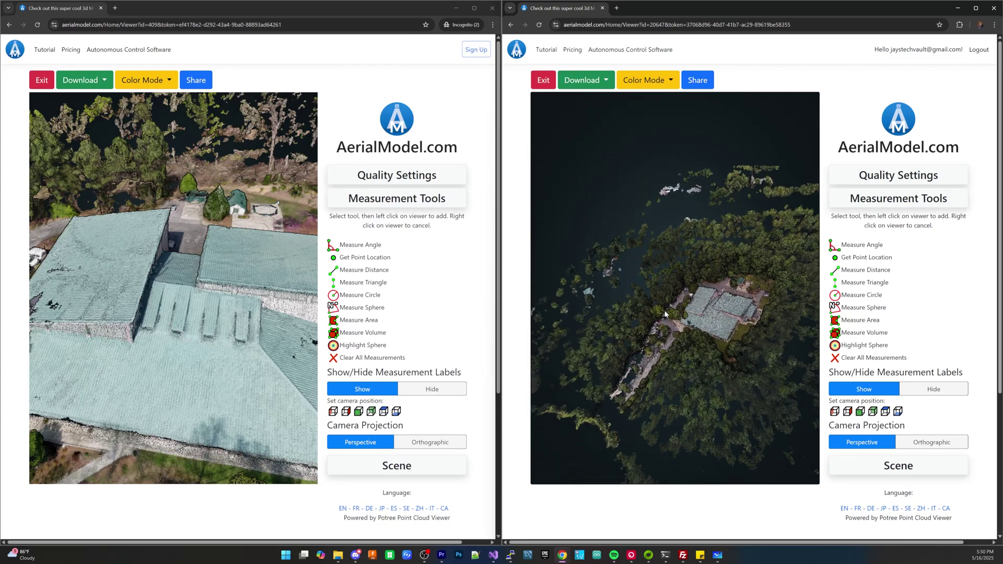
scroll(135, 322, down, 5)
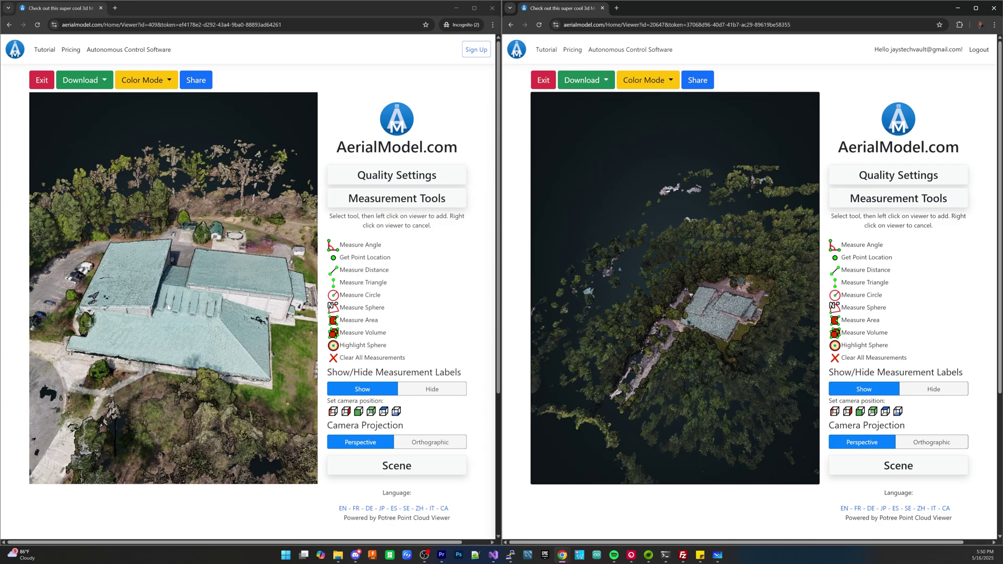
scroll(199, 229, down, 5)
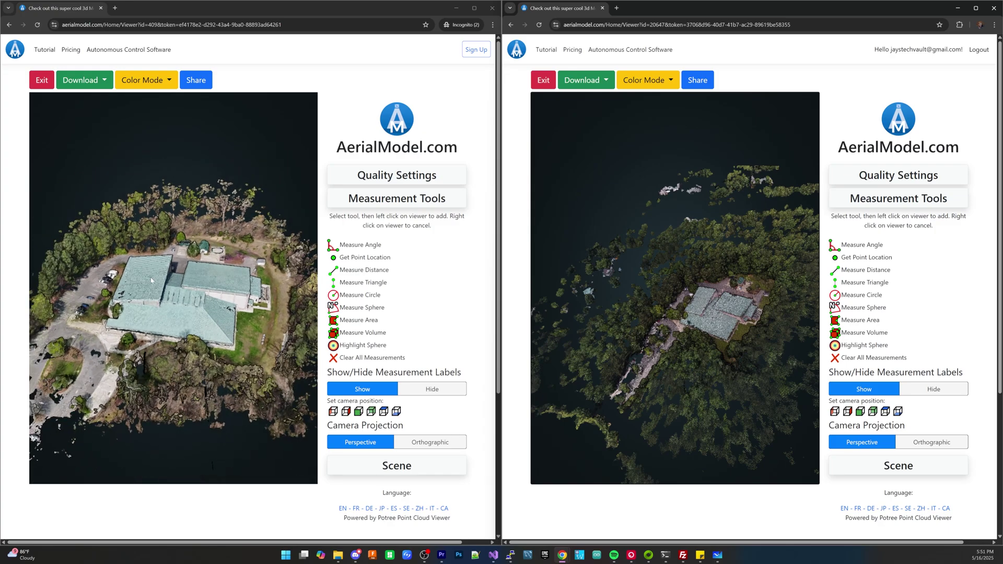
scroll(151, 281, up, 5)
- Add a roof distance measurement and orbit both viewers to inspect the 23.57 m and 0.40 m readings
click(223, 251)
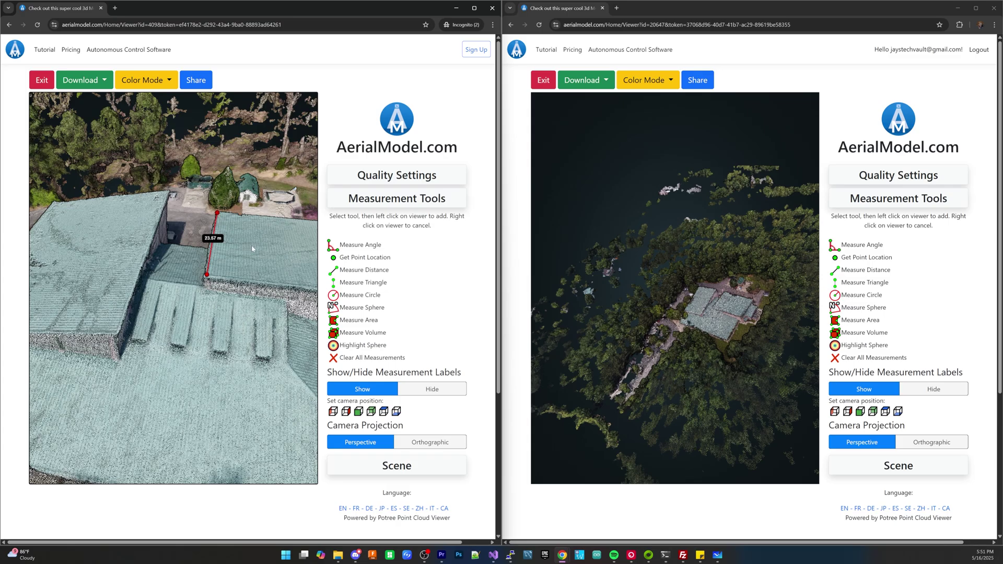
drag(252, 249, 201, 308)
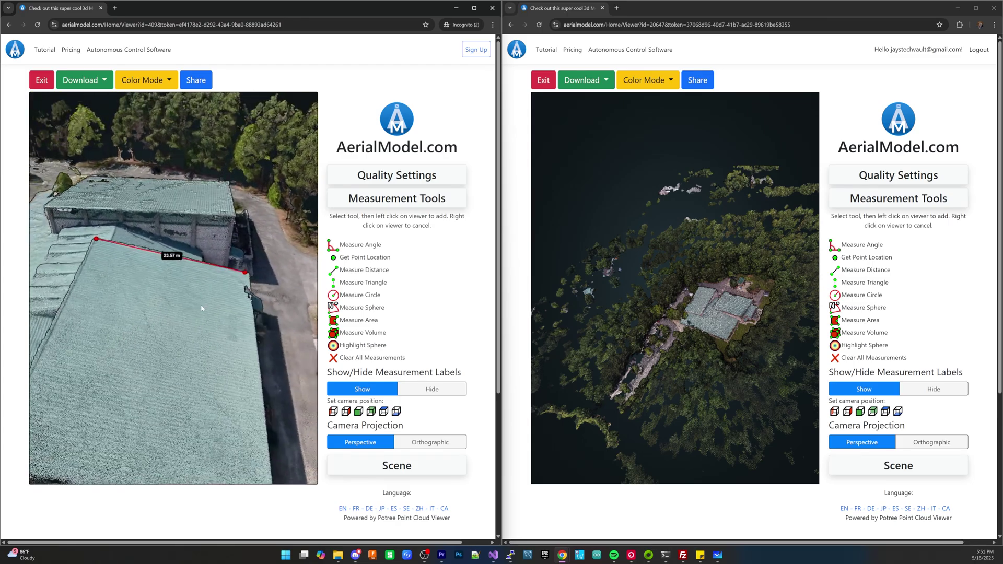
scroll(201, 309, down, 5)
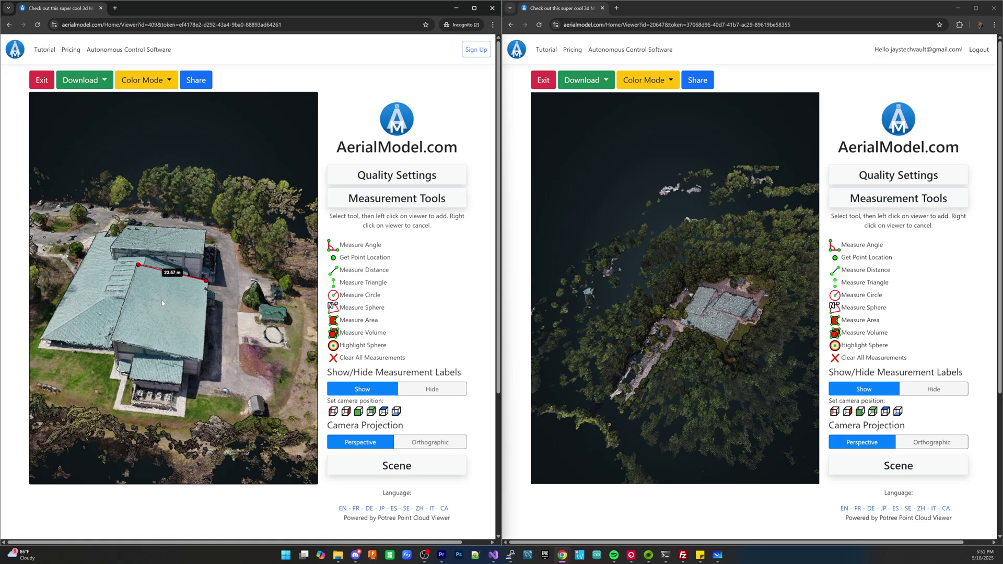
scroll(162, 300, up, 5)
scroll(776, 312, up, 3)
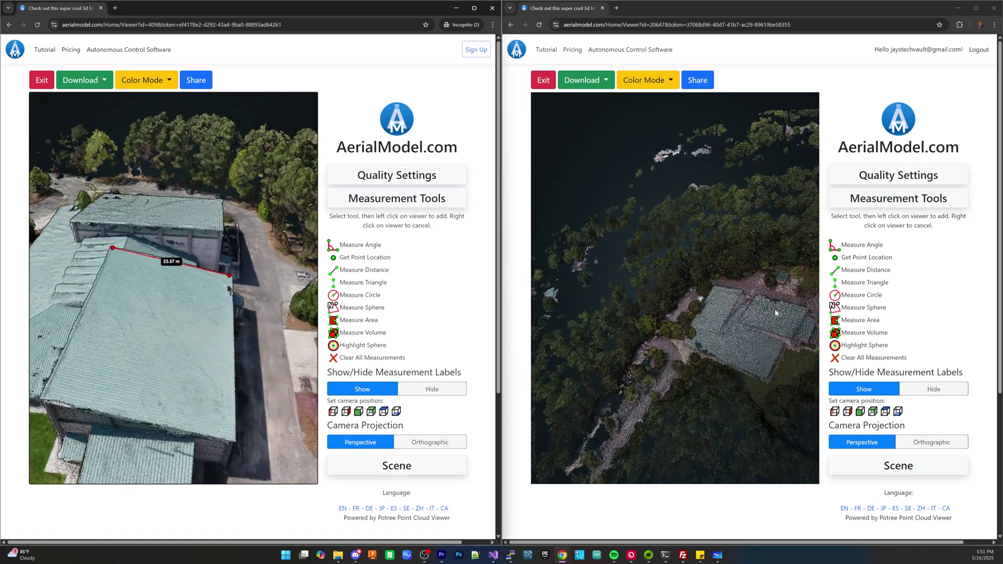
drag(775, 312, 783, 292)
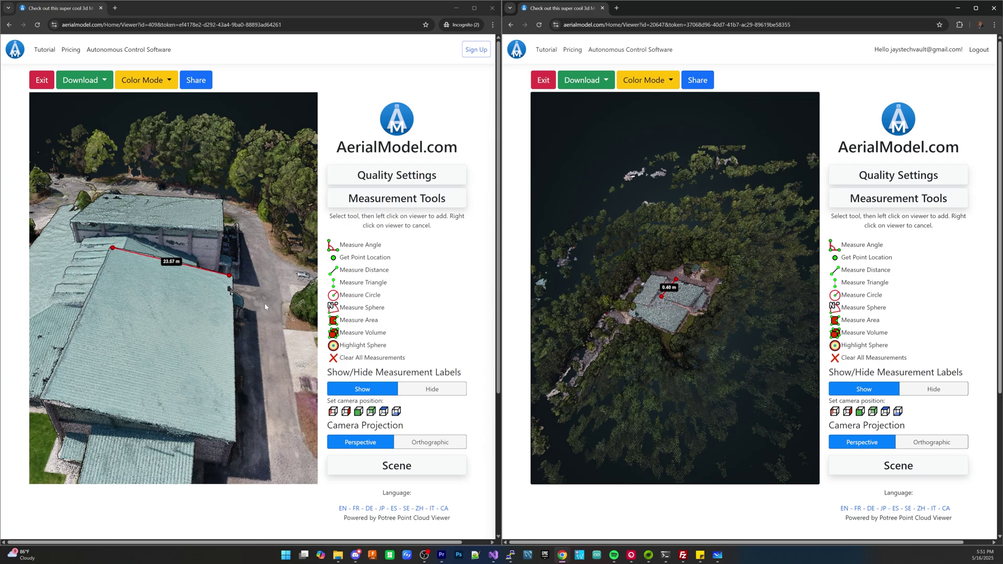
- Bring the right model to top-down and slide the measurement's top endpoint along the roof to 0.30 m
drag(715, 366, 692, 349)
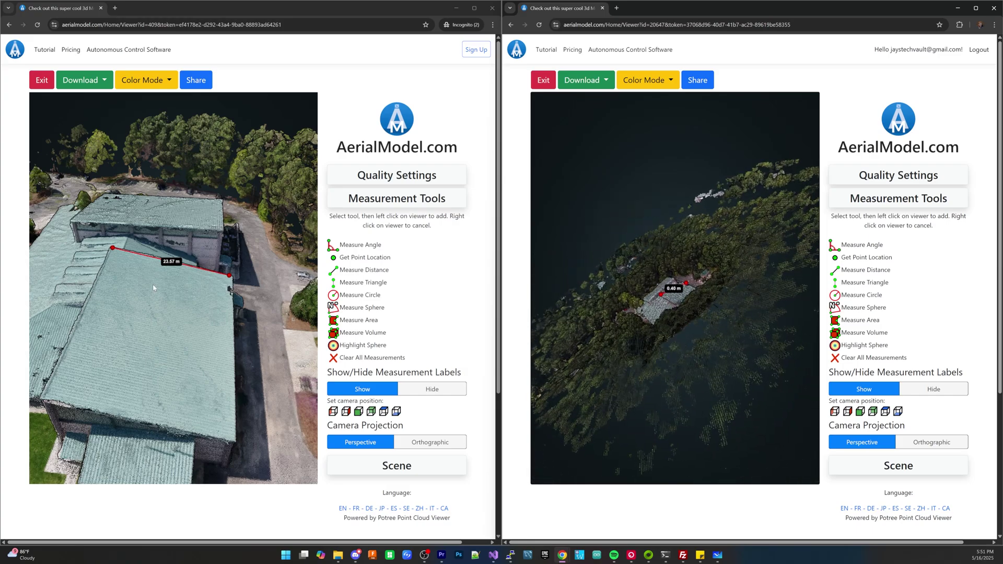
scroll(153, 284, down, 5)
scroll(157, 297, up, 3)
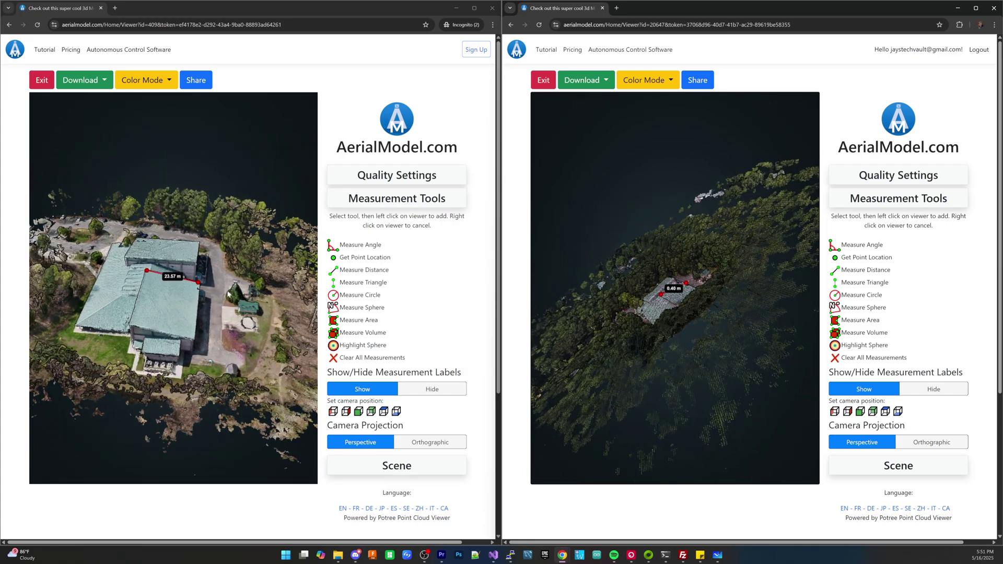
scroll(177, 313, up, 3)
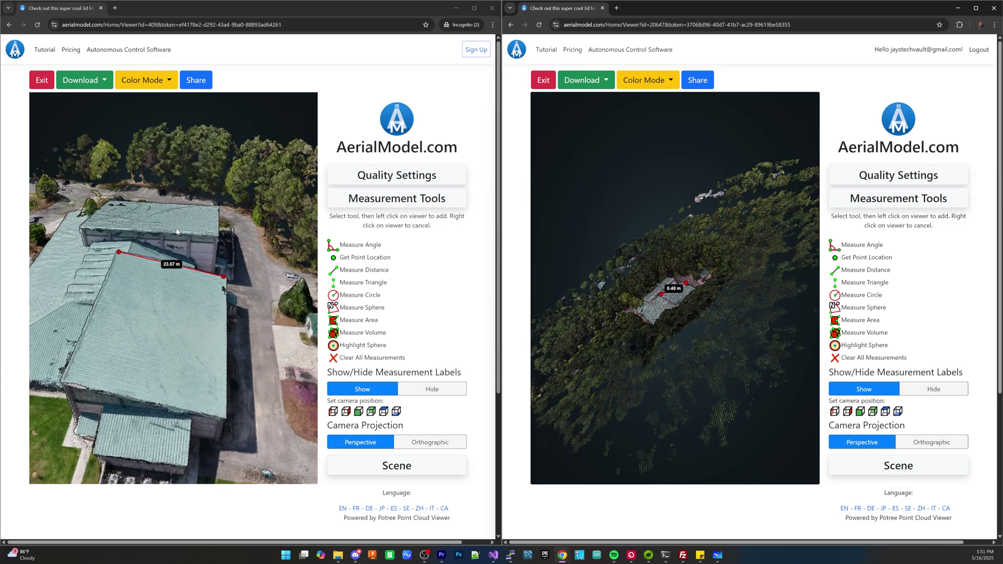
scroll(216, 347, down, 4)
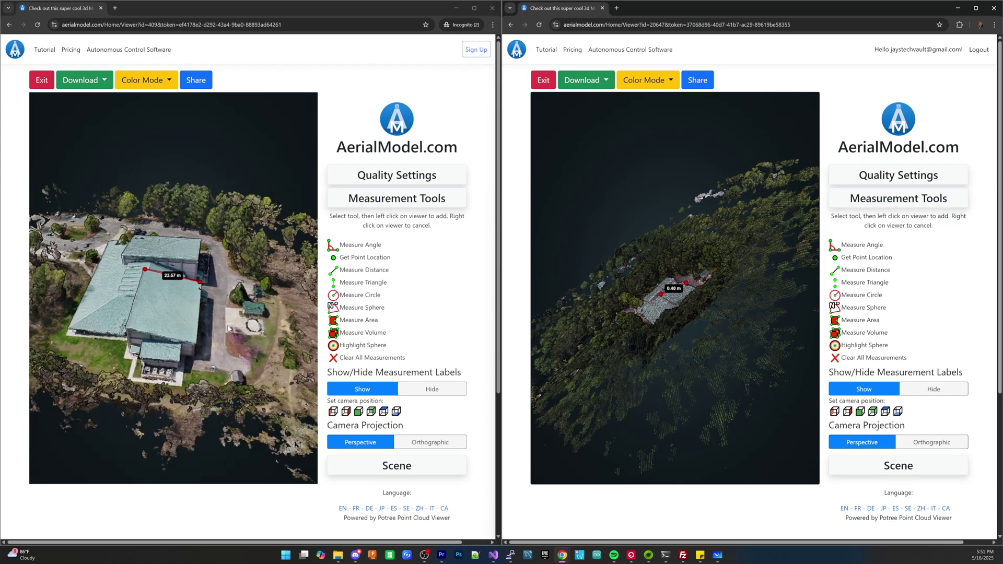
drag(789, 248, 791, 355)
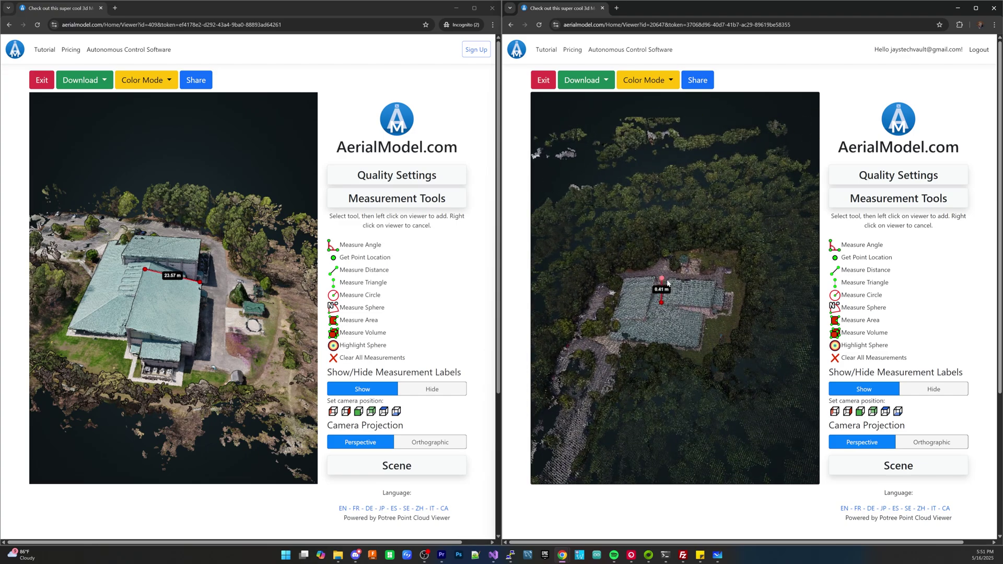
drag(667, 282, 670, 279)
- Orbit the right model around the island until the building stands upright beside the left model
drag(752, 330, 749, 383)
scroll(712, 344, down, 5)
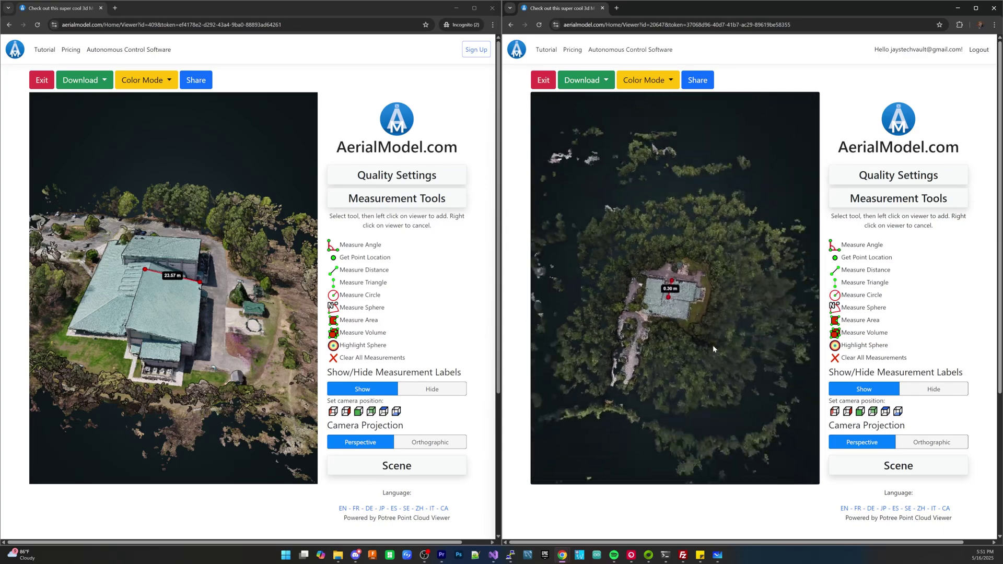
mouse_move(720, 339)
mouse_down()
mouse_move(684, 338)
mouse_move(729, 332)
mouse_up()
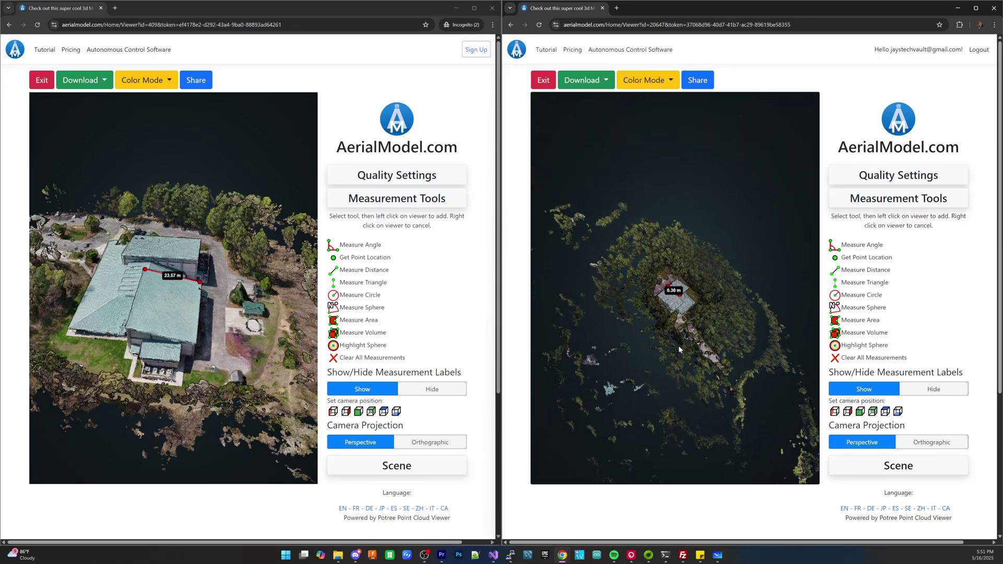
scroll(684, 340, up, 5)
scroll(700, 372, down, 3)
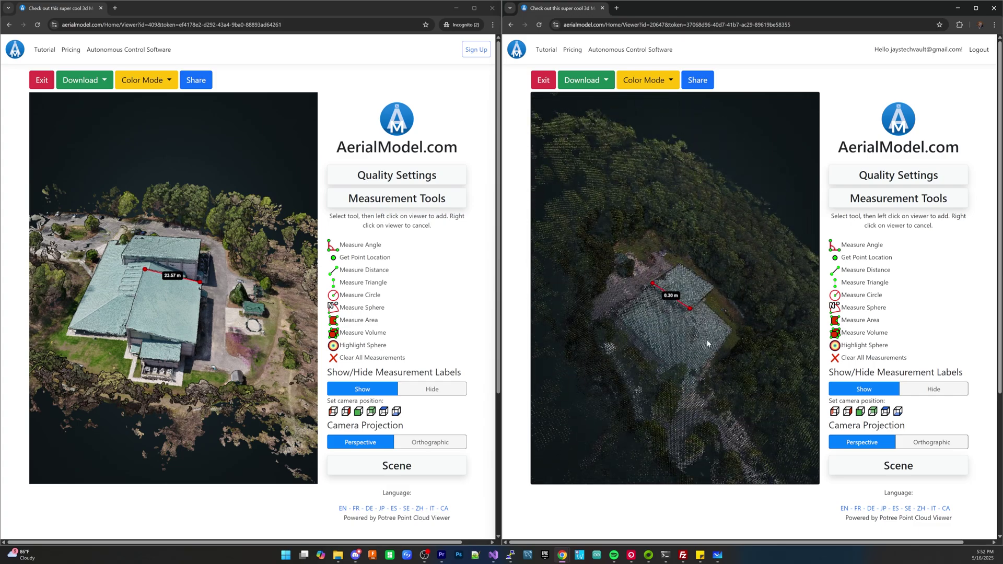
drag(687, 336, 638, 370)
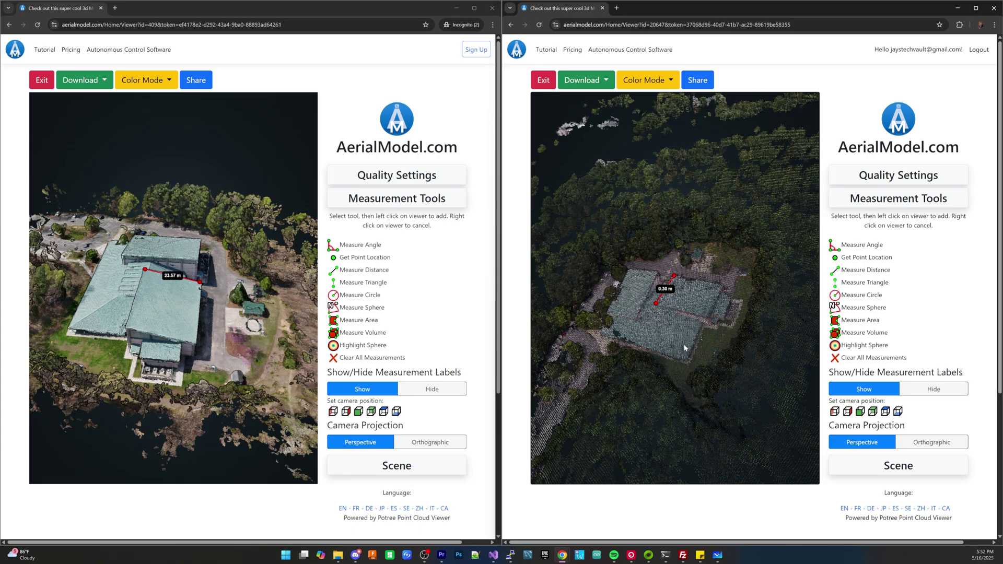
drag(683, 347, 723, 372)
scroll(697, 335, up, 3)
scroll(723, 372, down, 3)
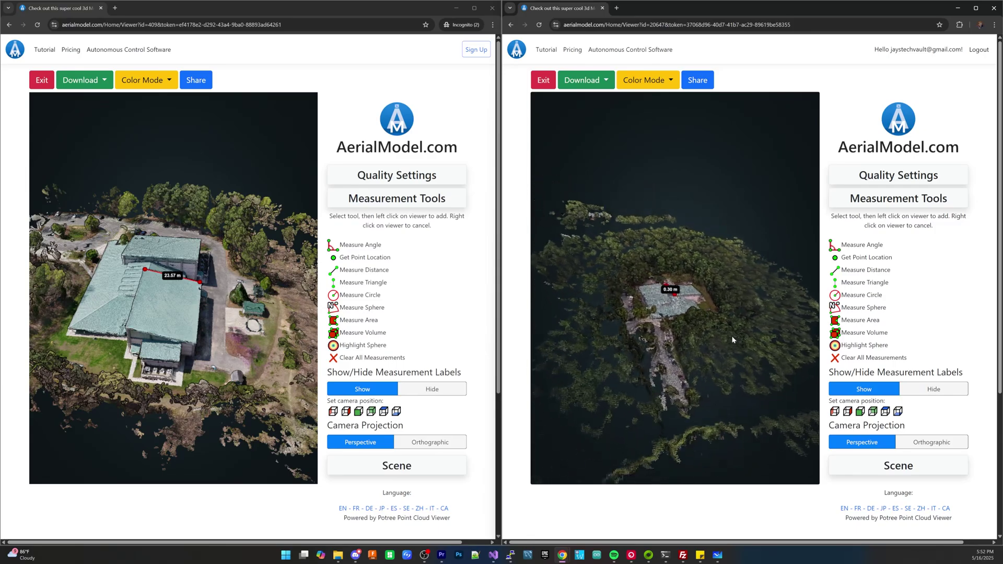
drag(731, 339, 644, 384)
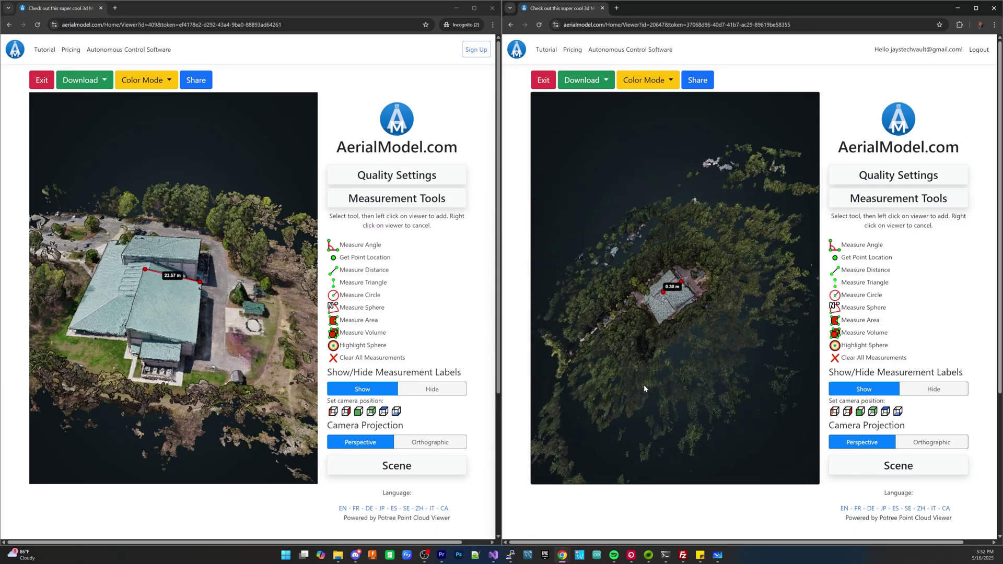
scroll(94, 308, up, 5)
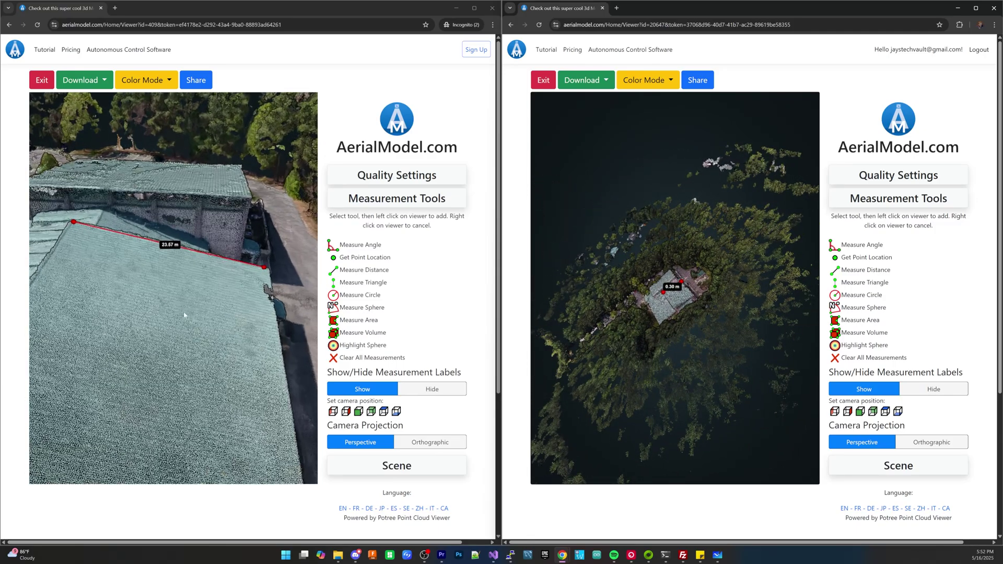
scroll(210, 340, down, 5)
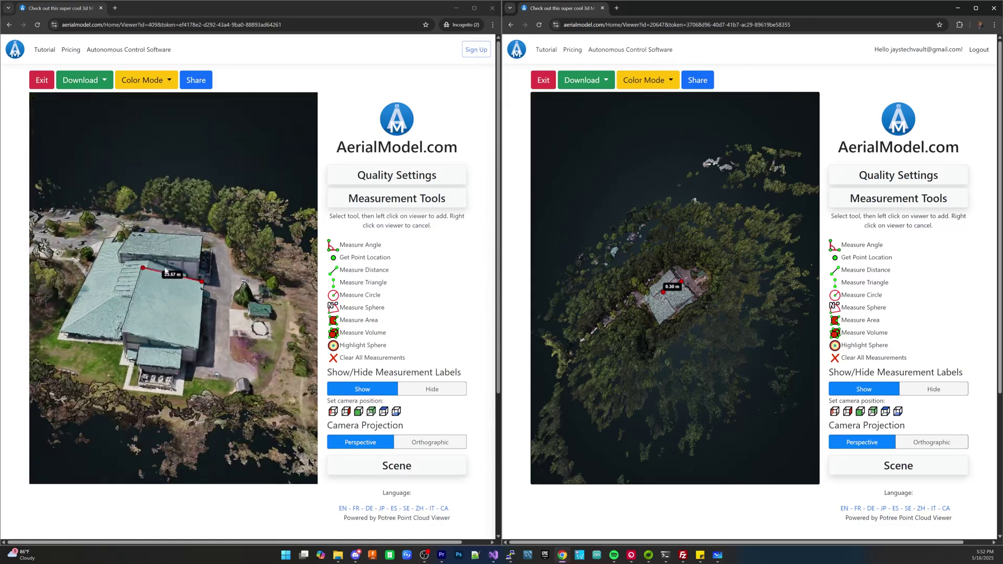
drag(172, 314, 172, 276)
scroll(674, 326, up, 5)
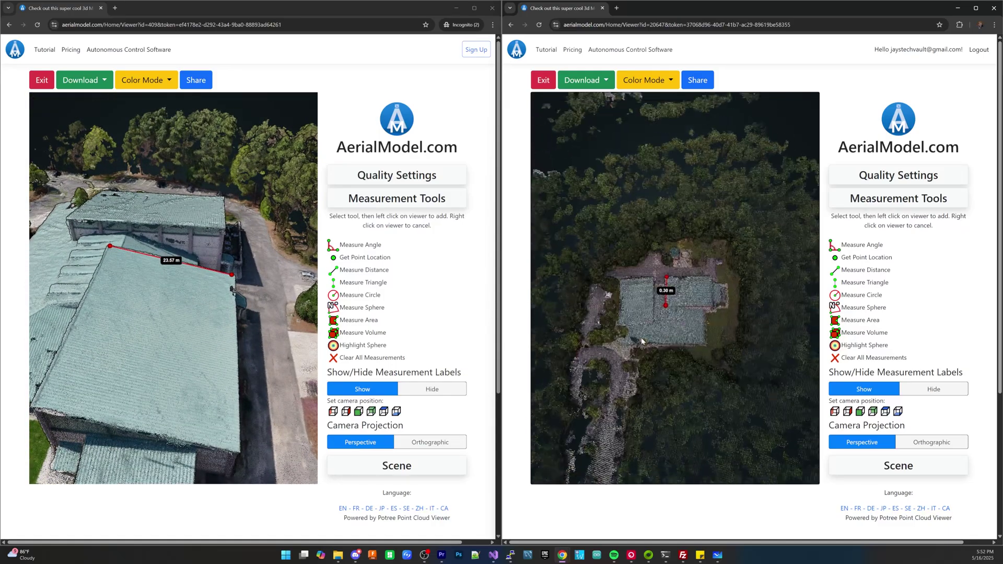
drag(717, 361, 645, 406)
scroll(679, 334, down, 10)
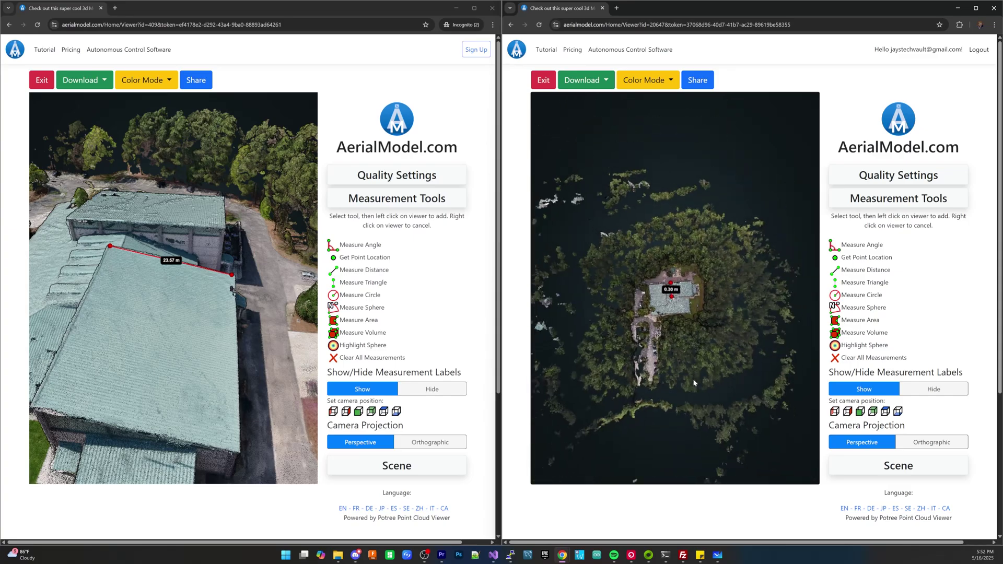
drag(715, 303, 747, 326)
scroll(678, 303, up, 5)
scroll(716, 353, up, 3)
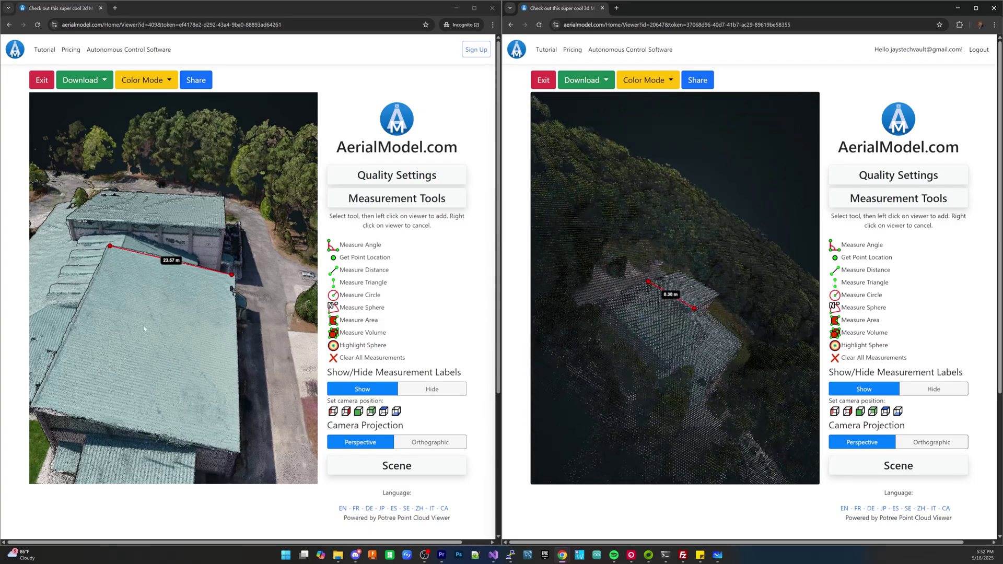
scroll(183, 342, down, 5)
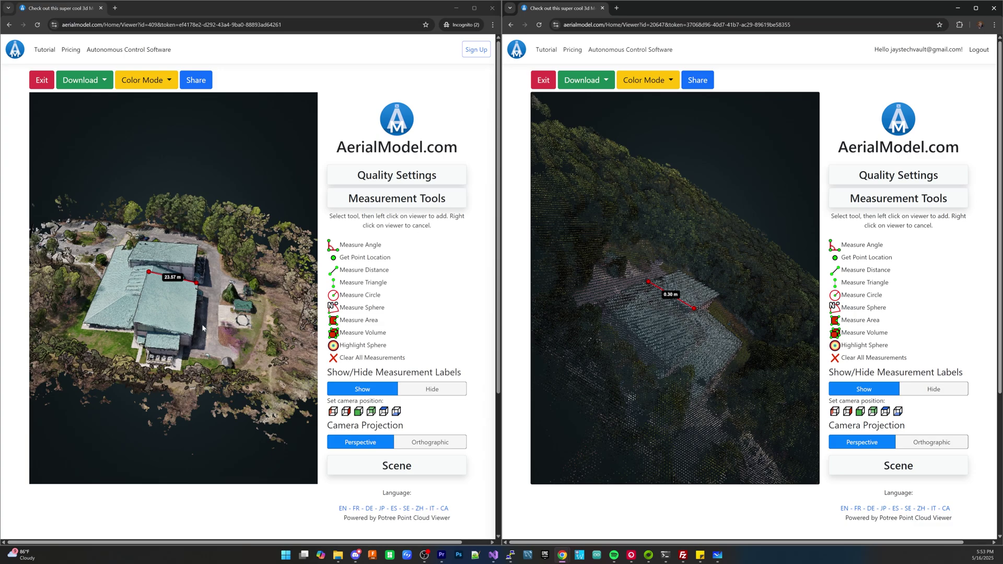
scroll(667, 330, down, 5)
drag(707, 297, 722, 334)
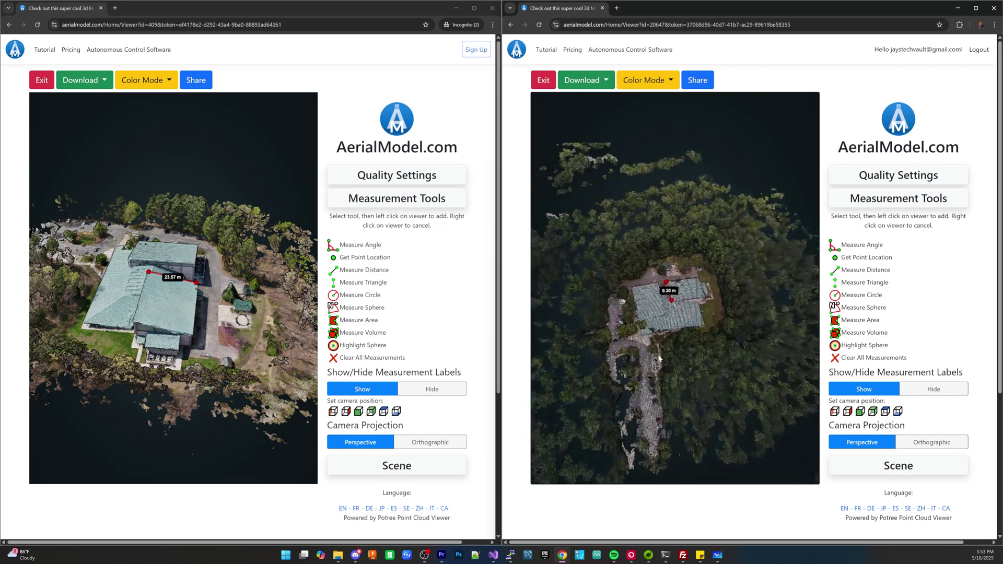
drag(618, 362, 659, 342)
scroll(659, 341, up, 6)
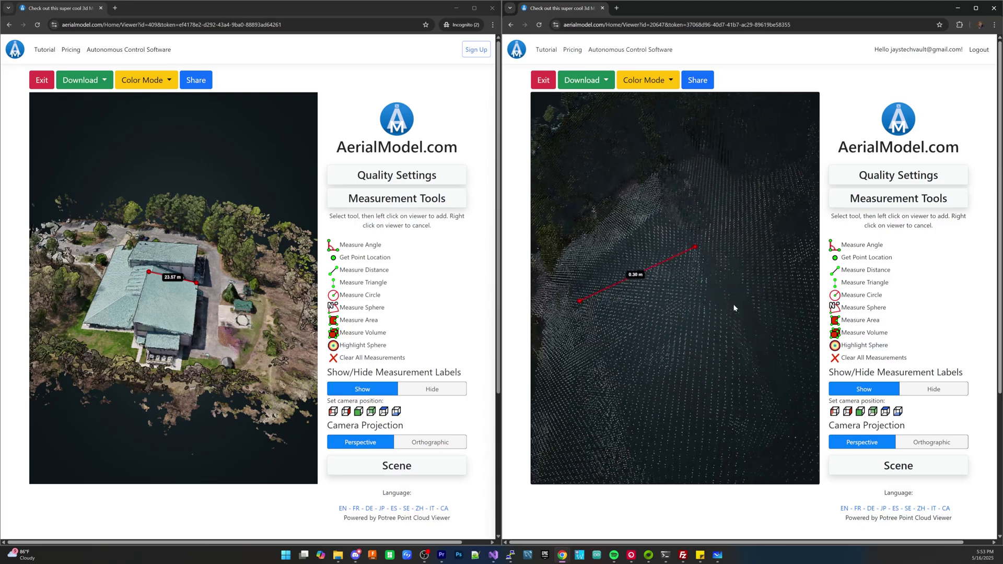
scroll(728, 302, up, 3)
scroll(735, 306, down, 2)
scroll(738, 305, down, 3)
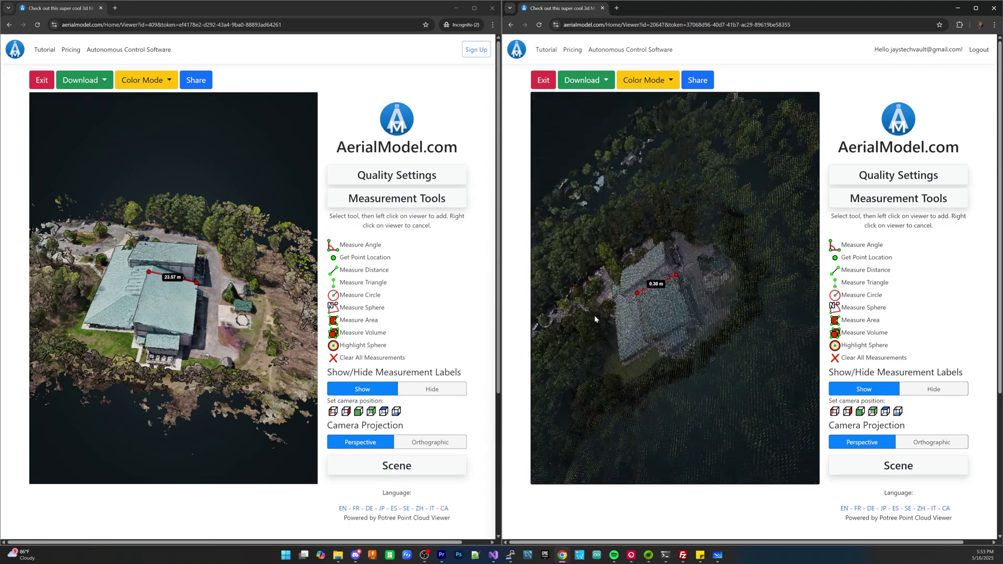